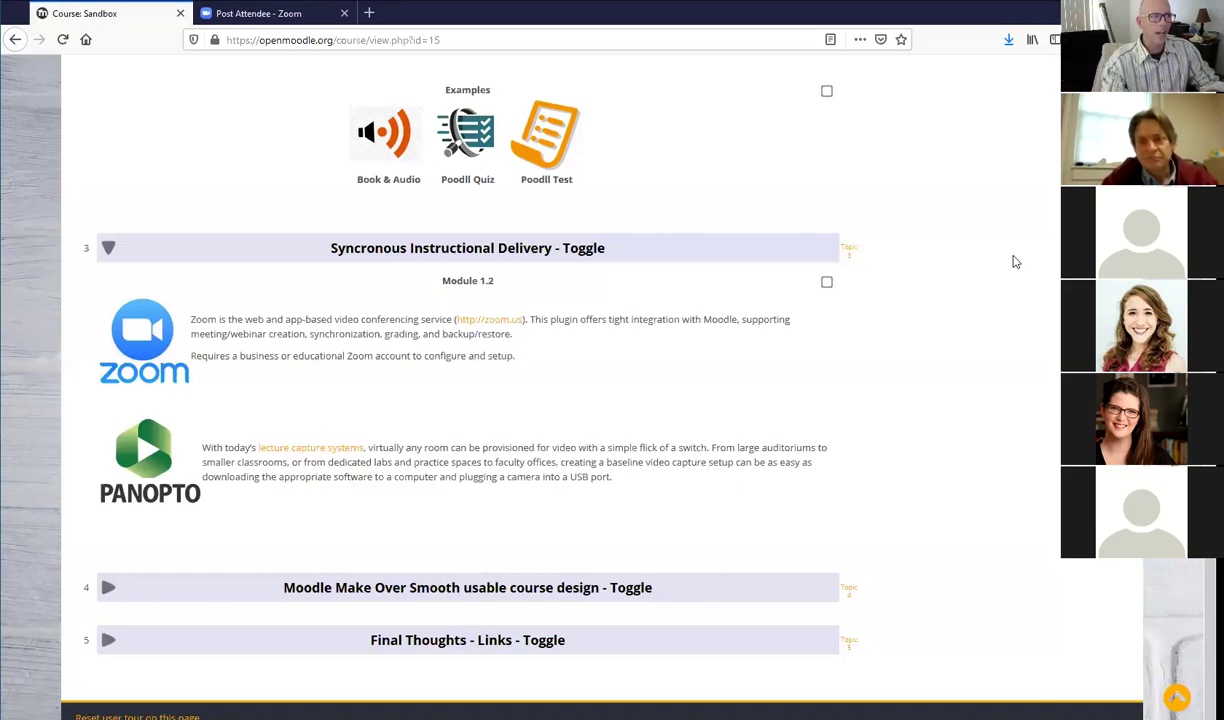
- Open the Example Quiz through the Assessment picture in Module 1.1 and continue the last attempt
{"action": "scroll", "coordinate": [455, 366], "scroll_direction": "up", "scroll_amount": 5}
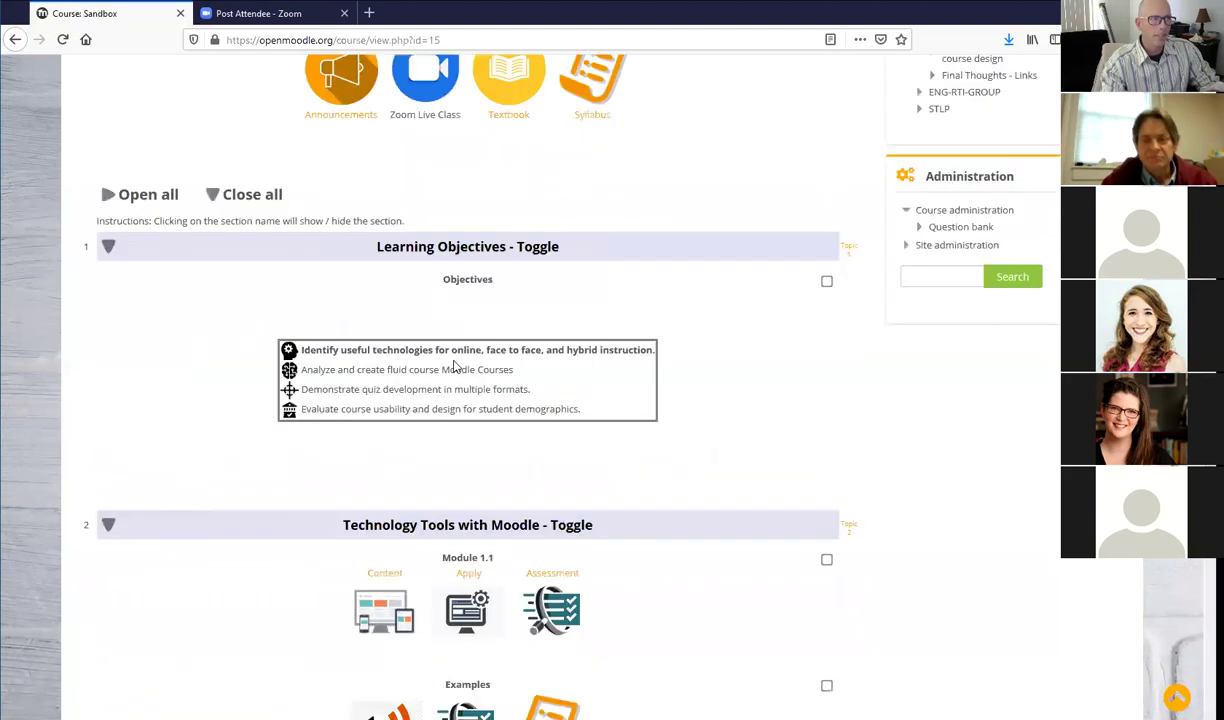
{"action": "scroll", "coordinate": [440, 390], "scroll_direction": "up", "scroll_amount": 3}
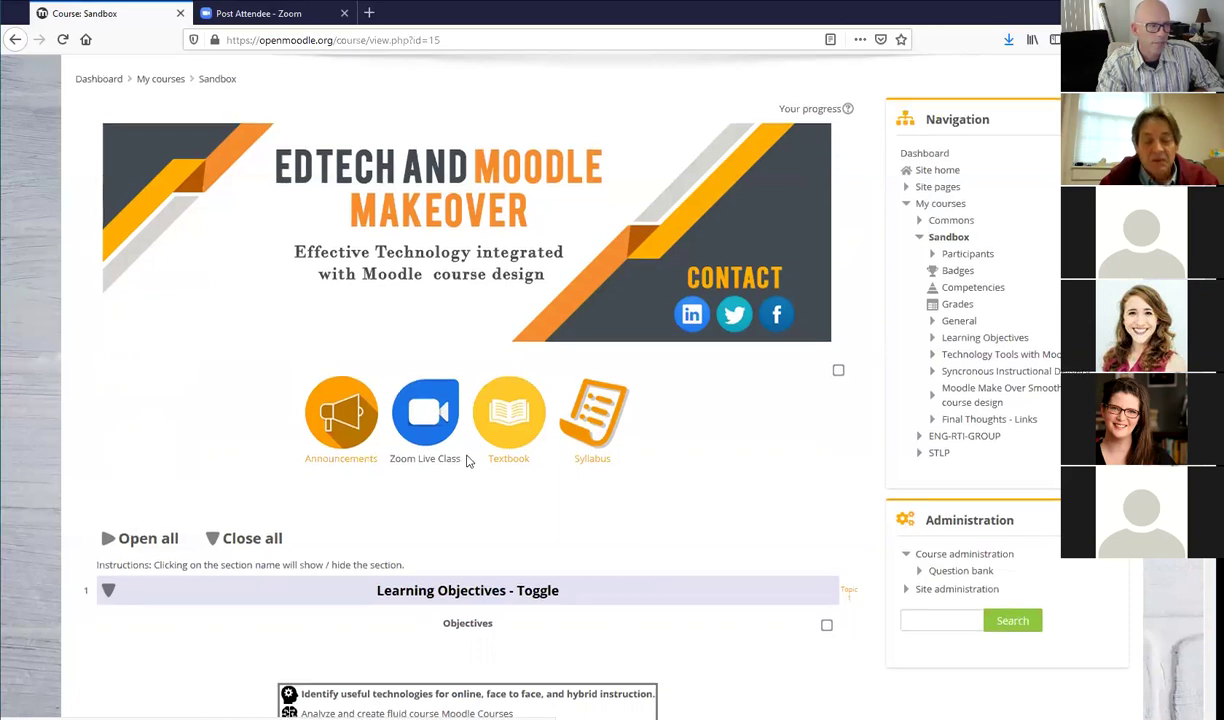
{"action": "scroll", "coordinate": [470, 452], "scroll_direction": "down", "scroll_amount": 8}
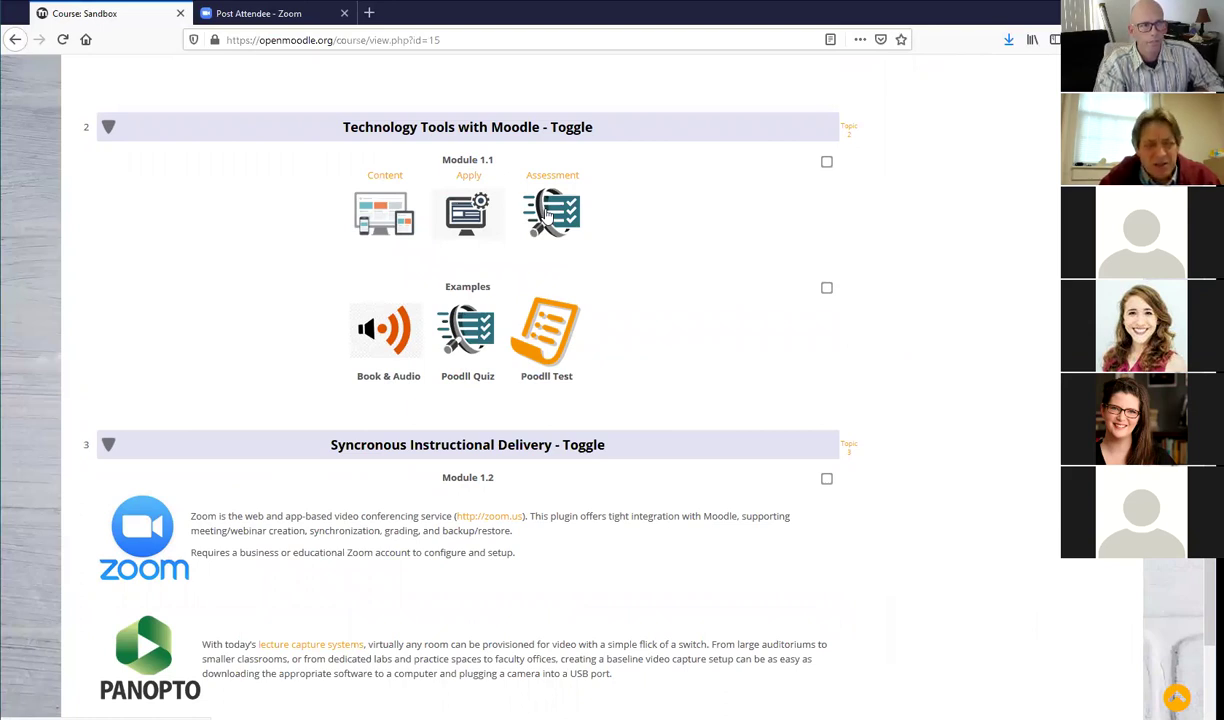
{"action": "left_click", "coordinate": [547, 214]}
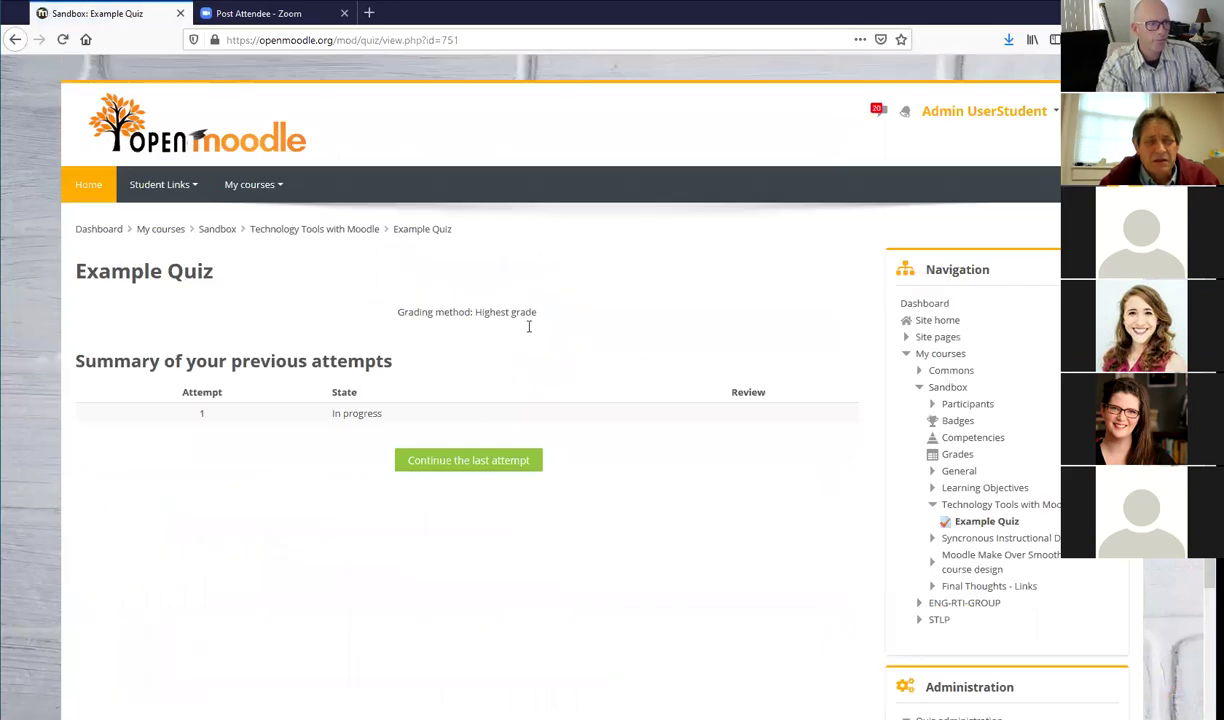
{"action": "left_click", "coordinate": [474, 466]}
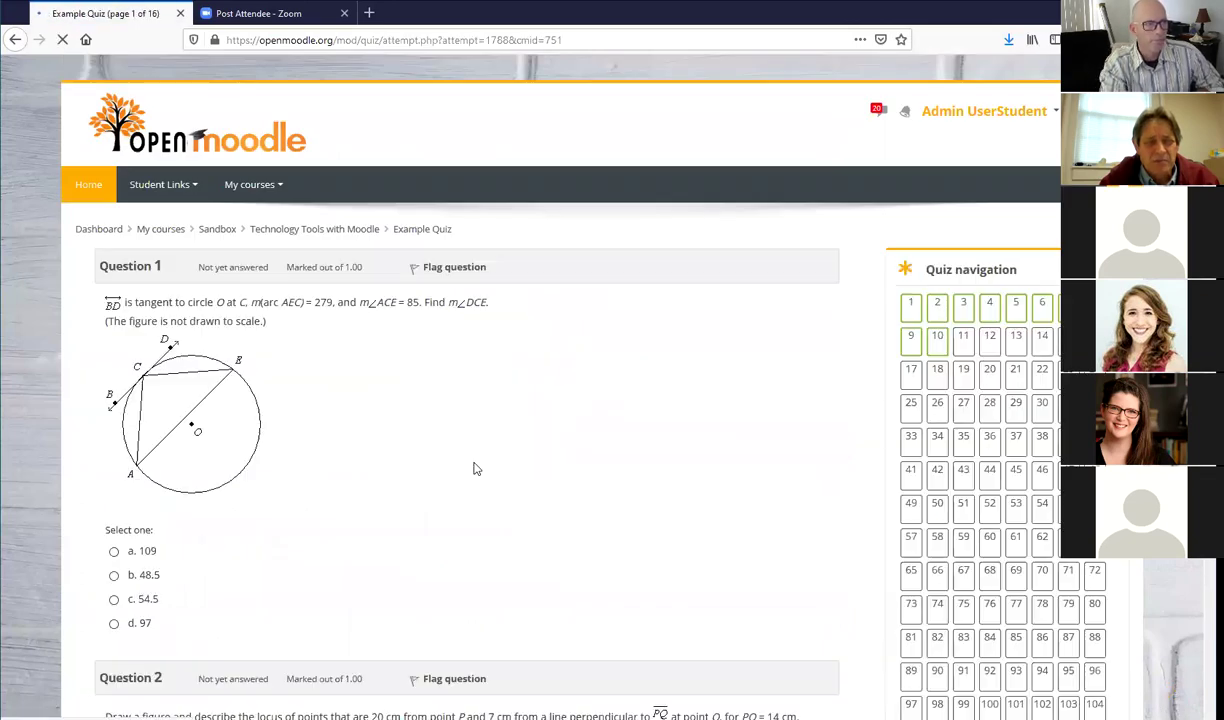
- Expand the full formatting toolbar of the answer editor in Question 2 and look over the quiz page
{"action": "scroll", "coordinate": [474, 410], "scroll_direction": "down", "scroll_amount": 5}
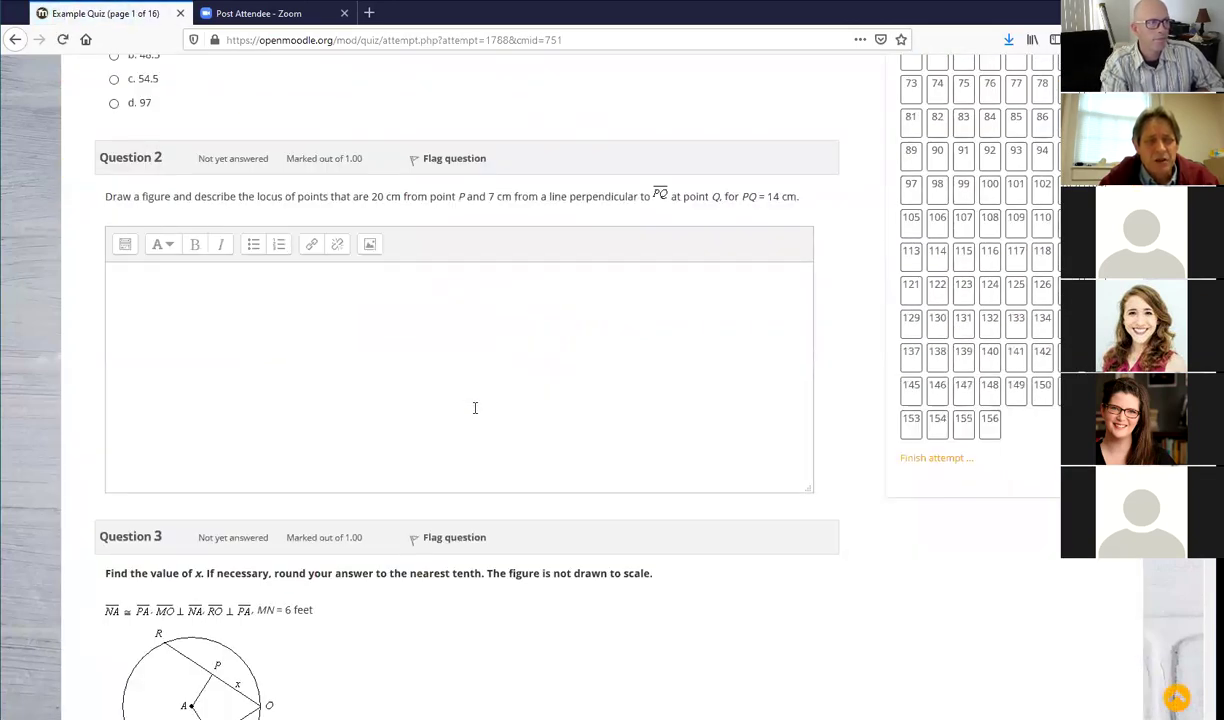
{"action": "left_click", "coordinate": [124, 246]}
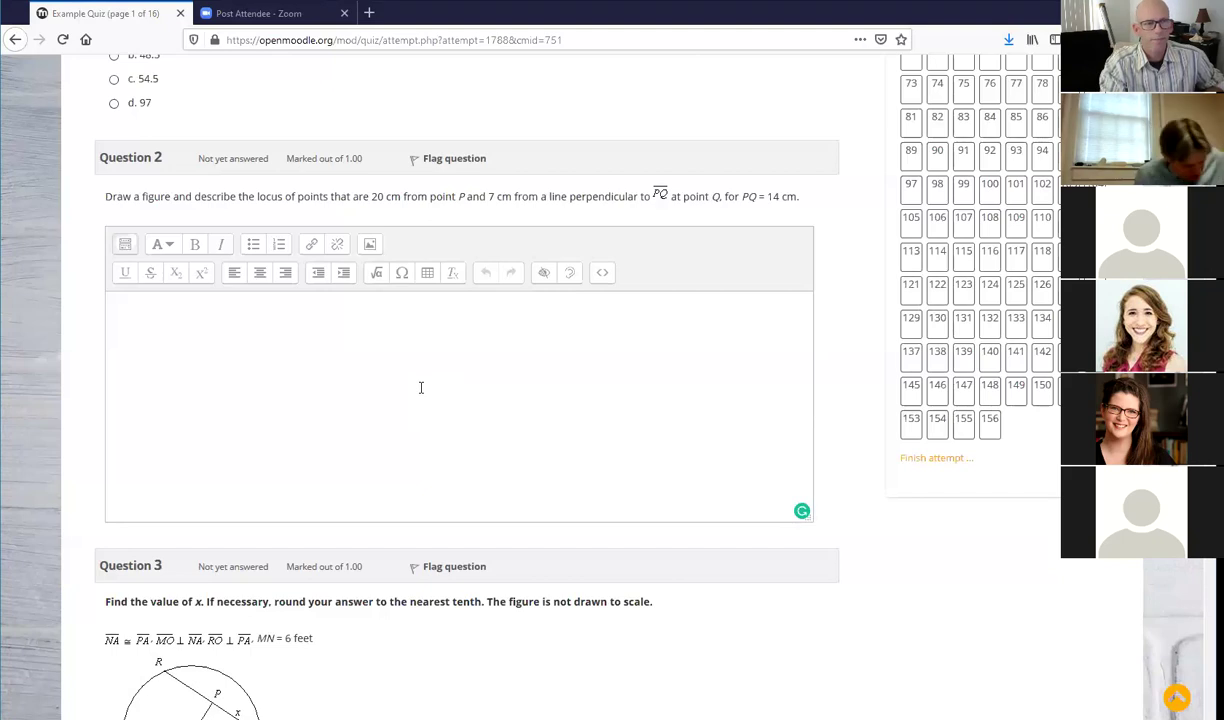
{"action": "scroll", "coordinate": [410, 335], "scroll_direction": "down", "scroll_amount": 1}
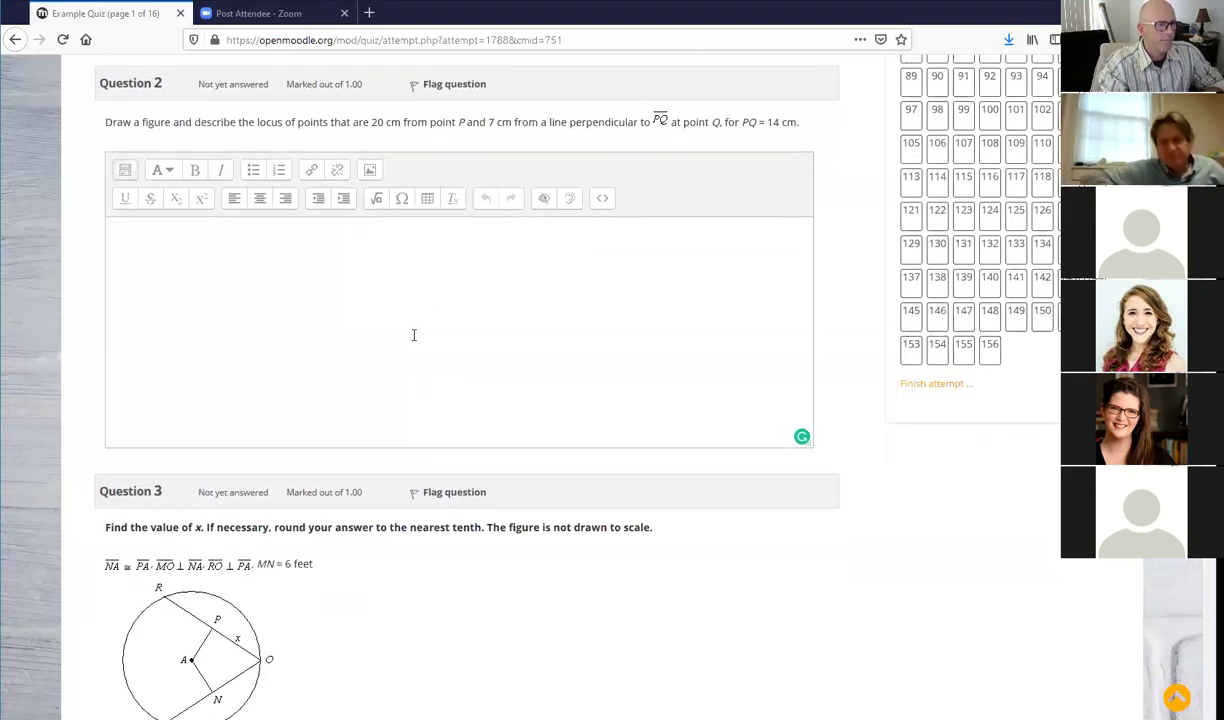
{"action": "scroll", "coordinate": [412, 330], "scroll_direction": "up", "scroll_amount": 5}
{"action": "scroll", "coordinate": [378, 248], "scroll_direction": "up", "scroll_amount": 3}
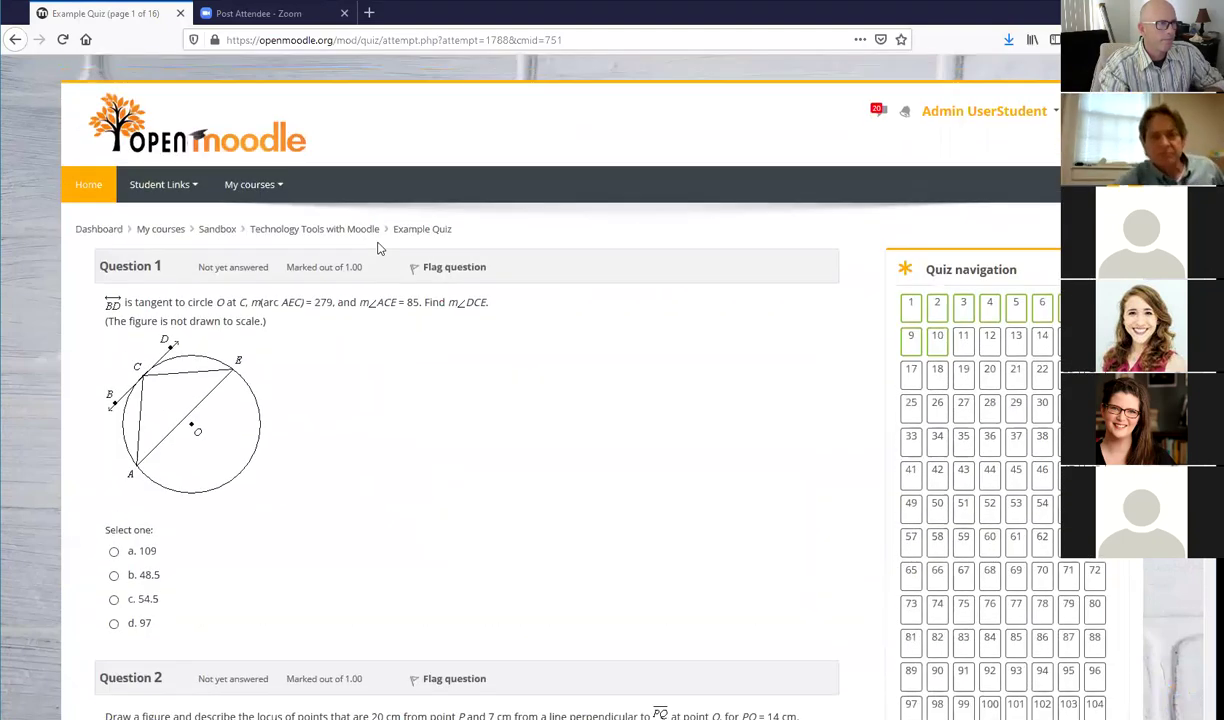
- Return to the Technology Tools with Moodle section of the course and expand the Moodle Make Over Smooth usable course design section
{"action": "left_click", "coordinate": [345, 230]}
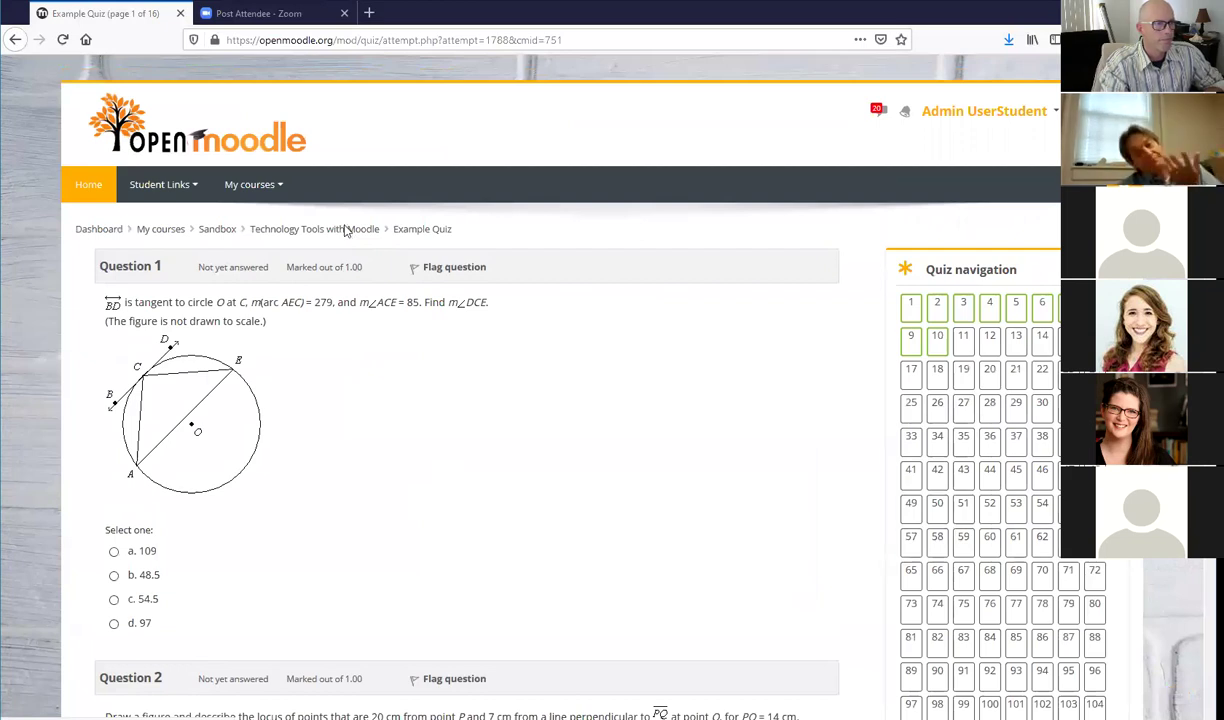
{"action": "scroll", "coordinate": [360, 240], "scroll_direction": "down", "scroll_amount": 2}
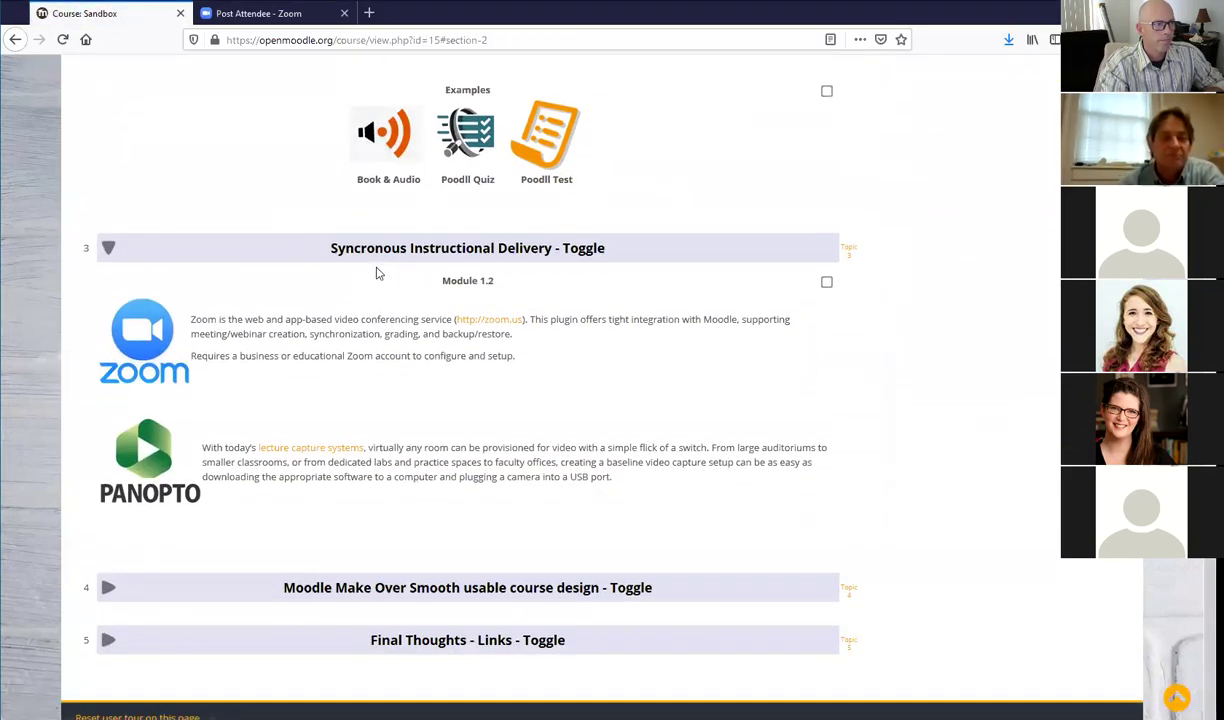
{"action": "left_click", "coordinate": [365, 590]}
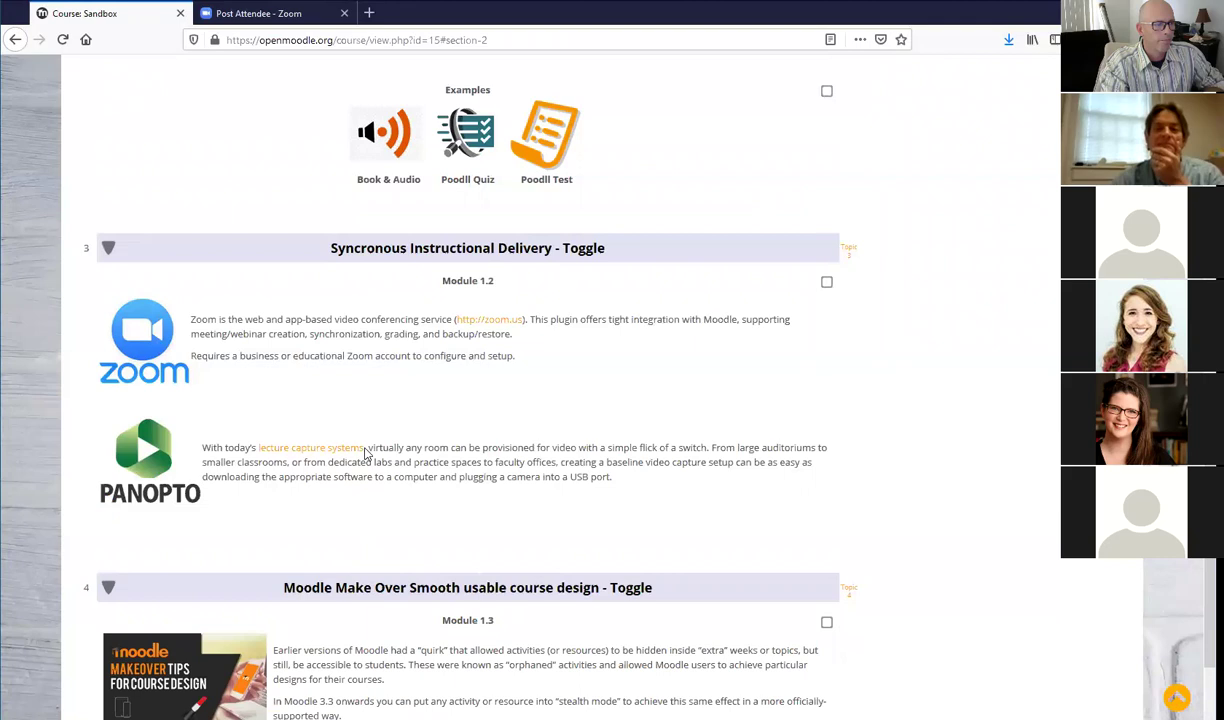
{"action": "scroll", "coordinate": [369, 450], "scroll_direction": "down", "scroll_amount": 3}
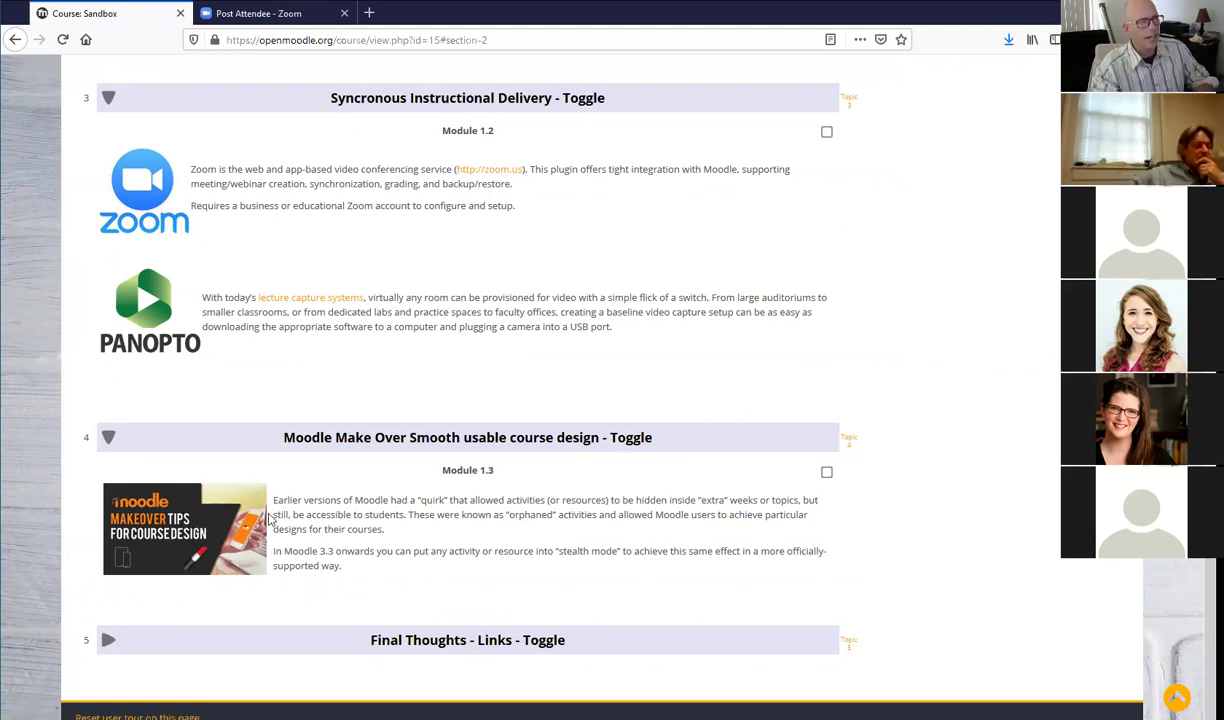
- Open the Moodle Makeover Stealth Mode Activities page through the makeover tips picture in Module 1.3, and return to the course
{"action": "scroll", "coordinate": [230, 518], "scroll_direction": "up", "scroll_amount": 5}
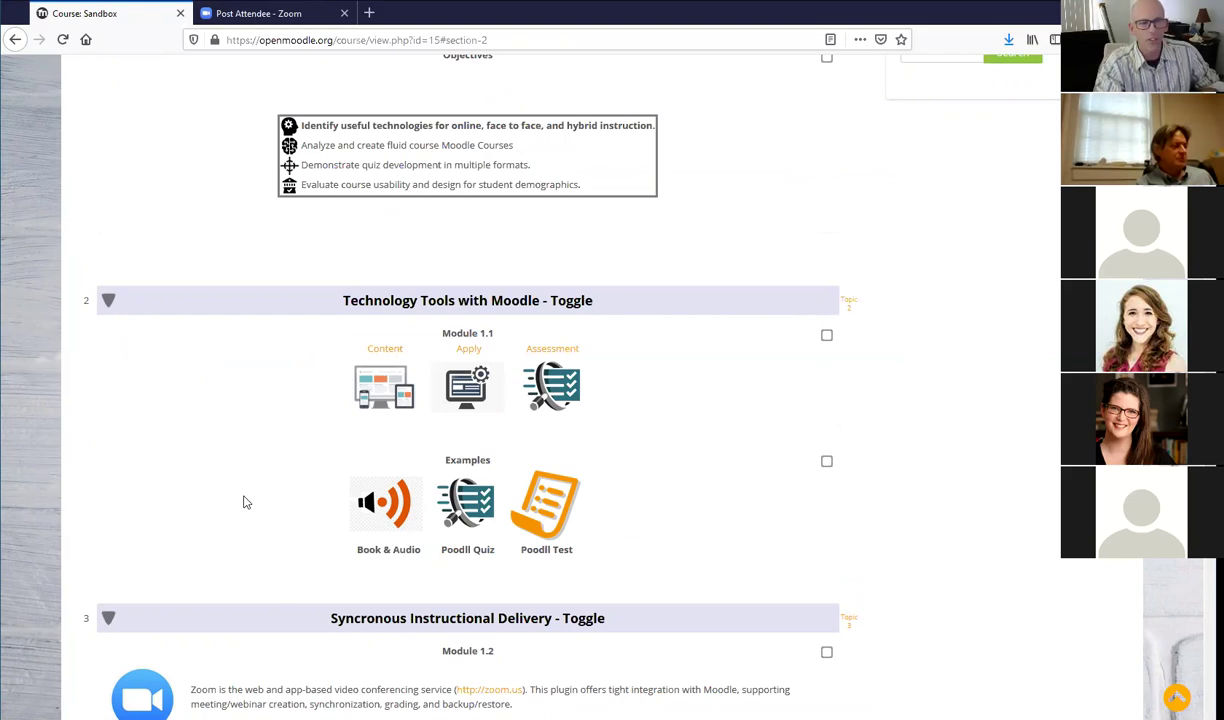
{"action": "scroll", "coordinate": [246, 485], "scroll_direction": "down", "scroll_amount": 5}
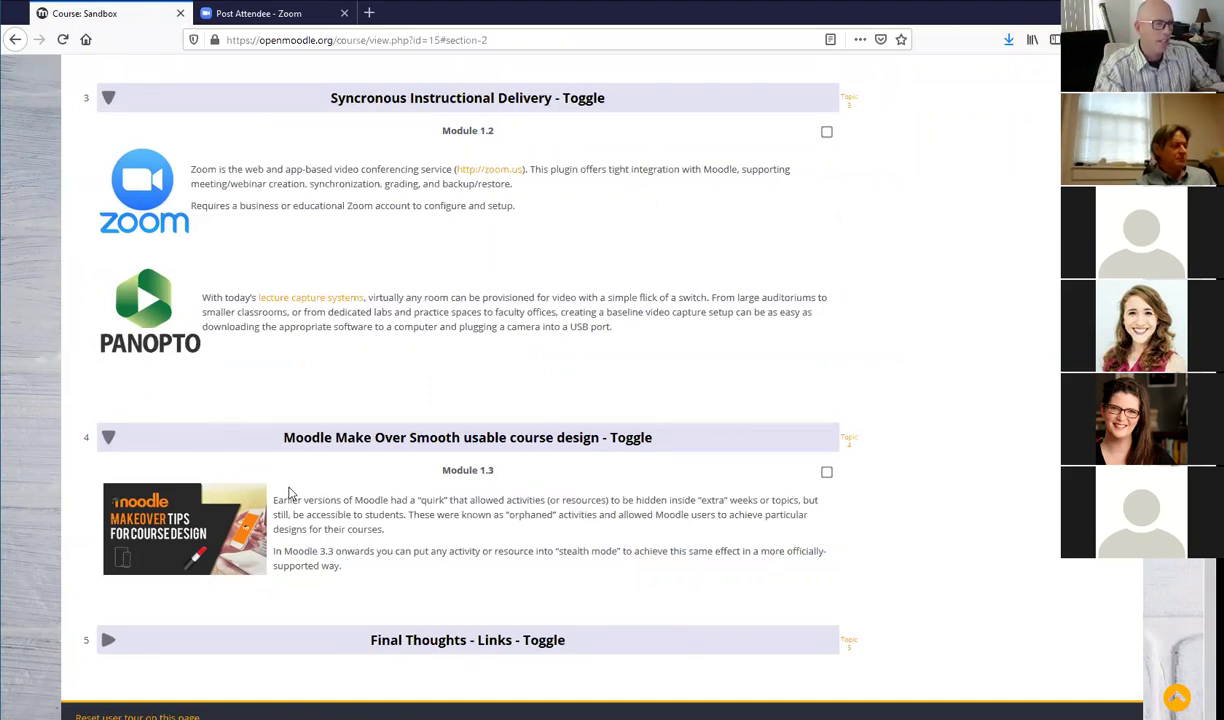
{"action": "left_click", "coordinate": [195, 530]}
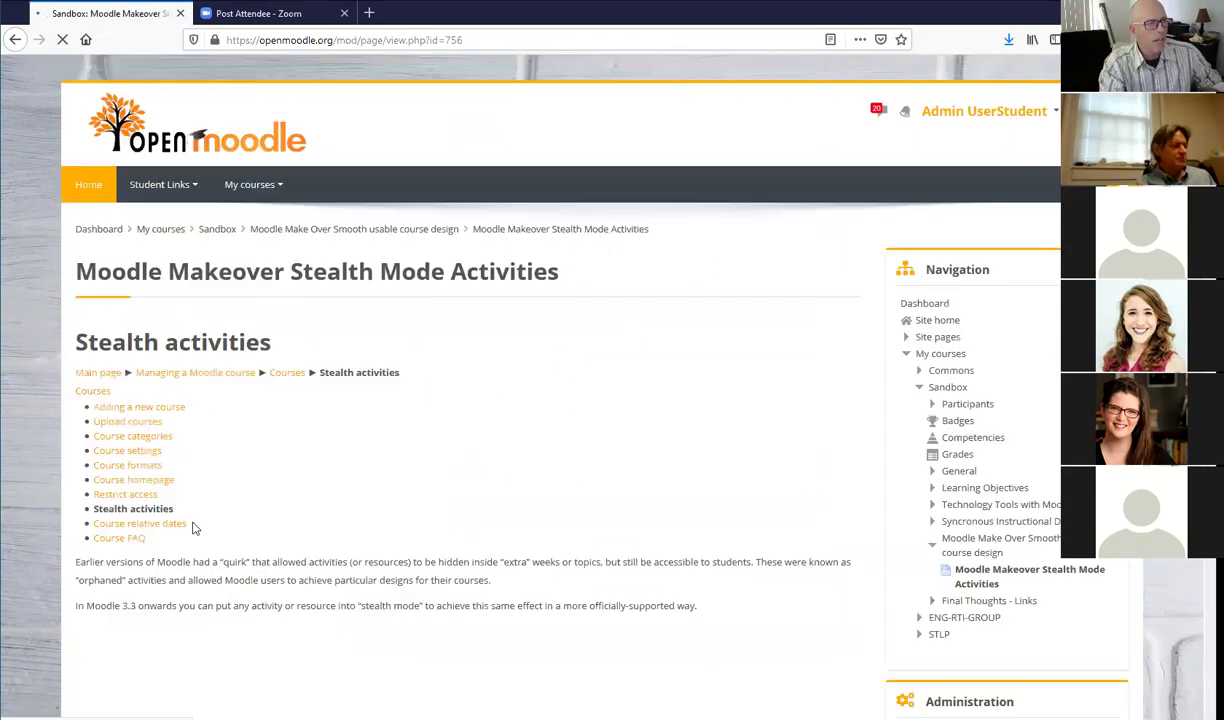
{"action": "left_click", "coordinate": [255, 229]}
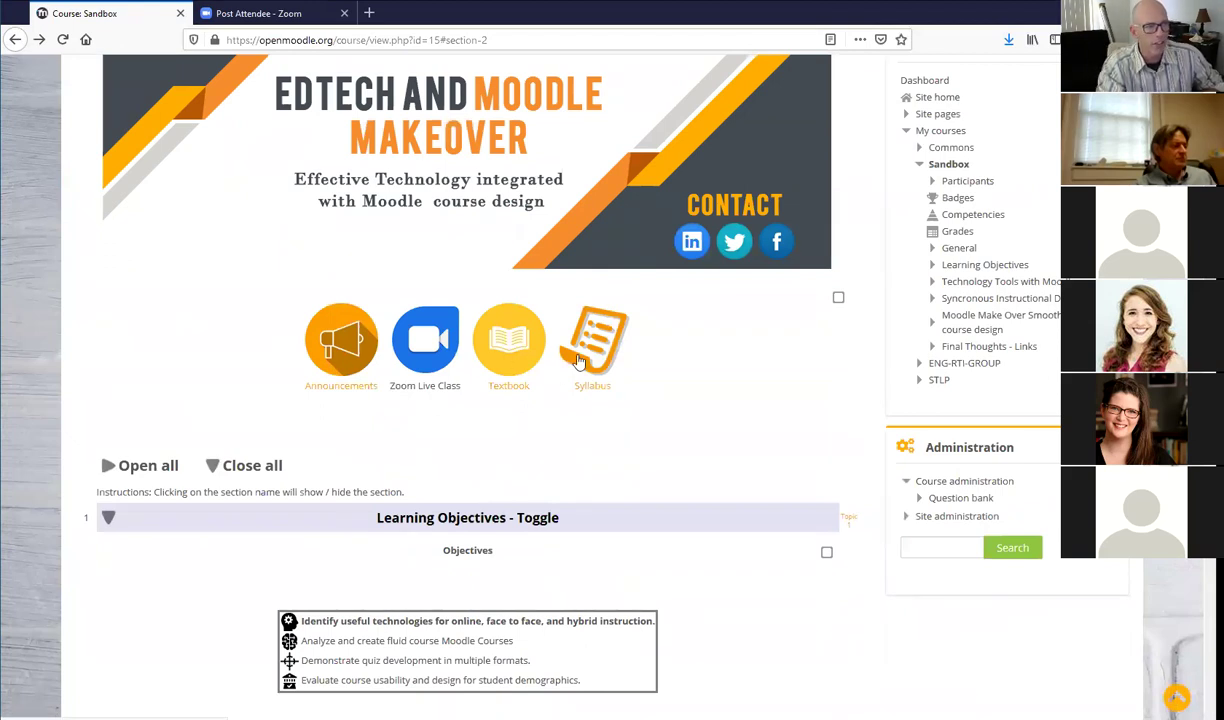
- Review the course sections, reopen the Stealth Mode Activities page from Module 1.3, and view it down to its embedded video
{"action": "scroll", "coordinate": [578, 360], "scroll_direction": "down", "scroll_amount": 5}
{"action": "scroll", "coordinate": [578, 360], "scroll_direction": "down", "scroll_amount": 5}
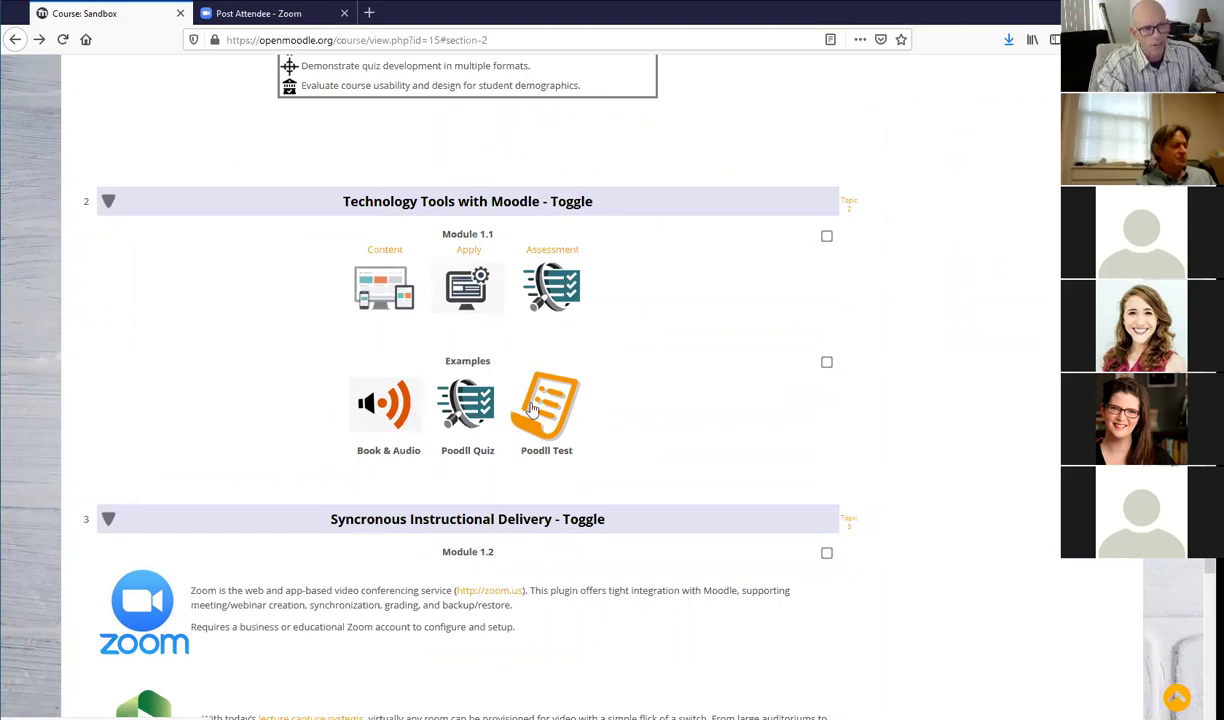
{"action": "scroll", "coordinate": [545, 405], "scroll_direction": "down", "scroll_amount": 1}
{"action": "scroll", "coordinate": [545, 405], "scroll_direction": "down", "scroll_amount": 5}
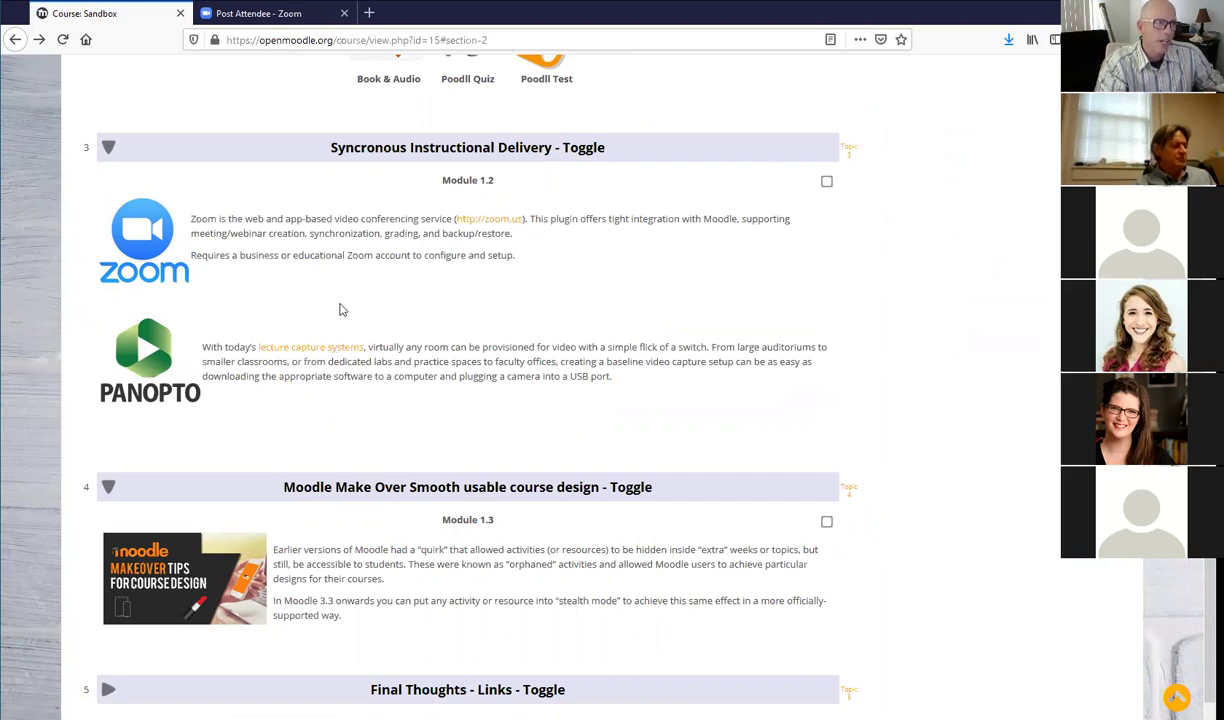
{"action": "scroll", "coordinate": [339, 310], "scroll_direction": "up", "scroll_amount": 3}
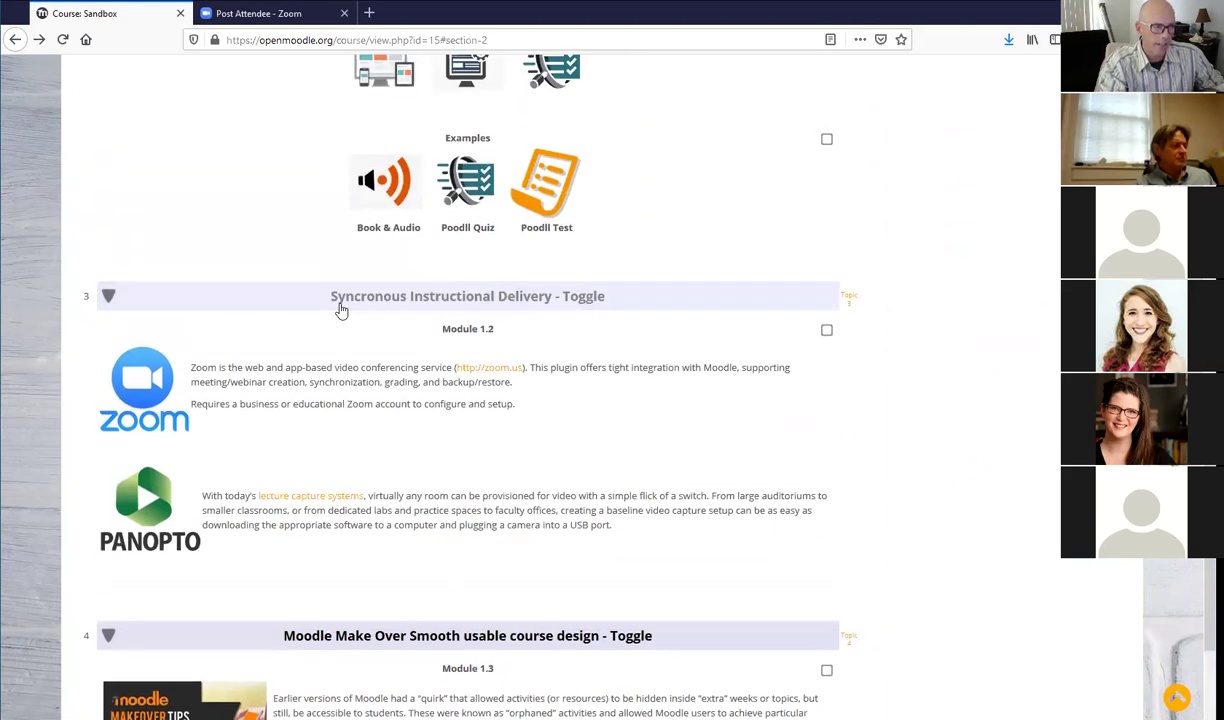
{"action": "scroll", "coordinate": [341, 311], "scroll_direction": "down", "scroll_amount": 4}
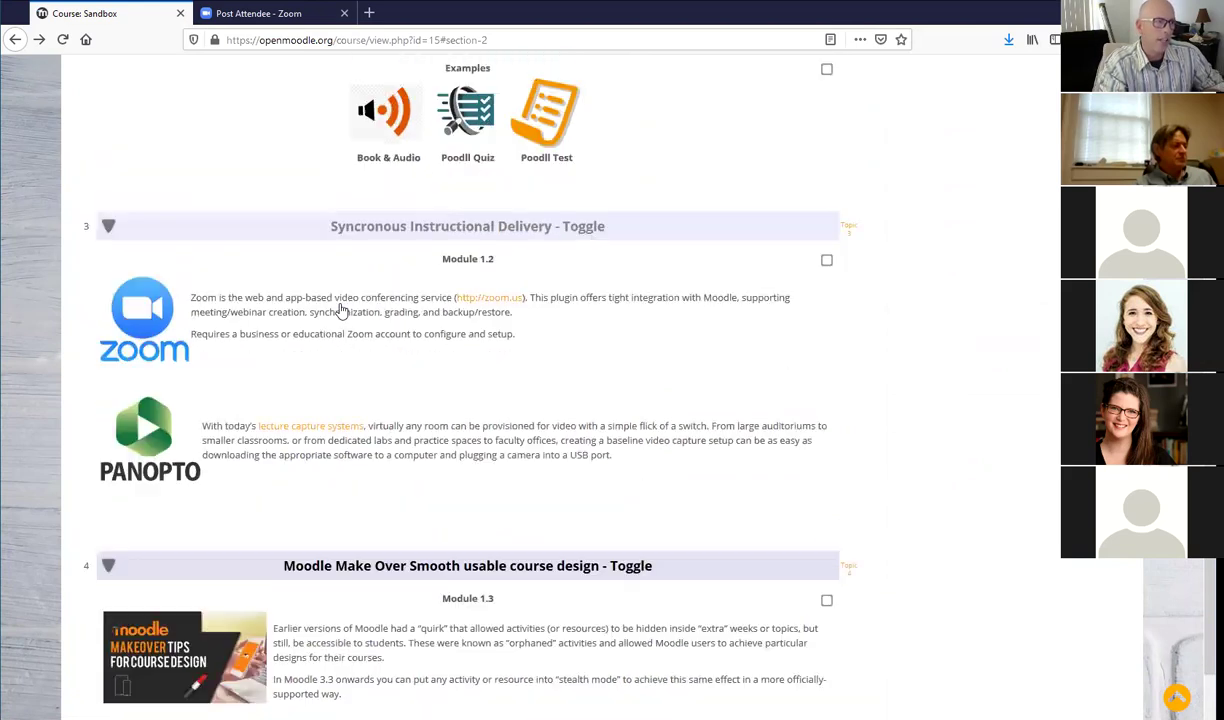
{"action": "left_click", "coordinate": [197, 545]}
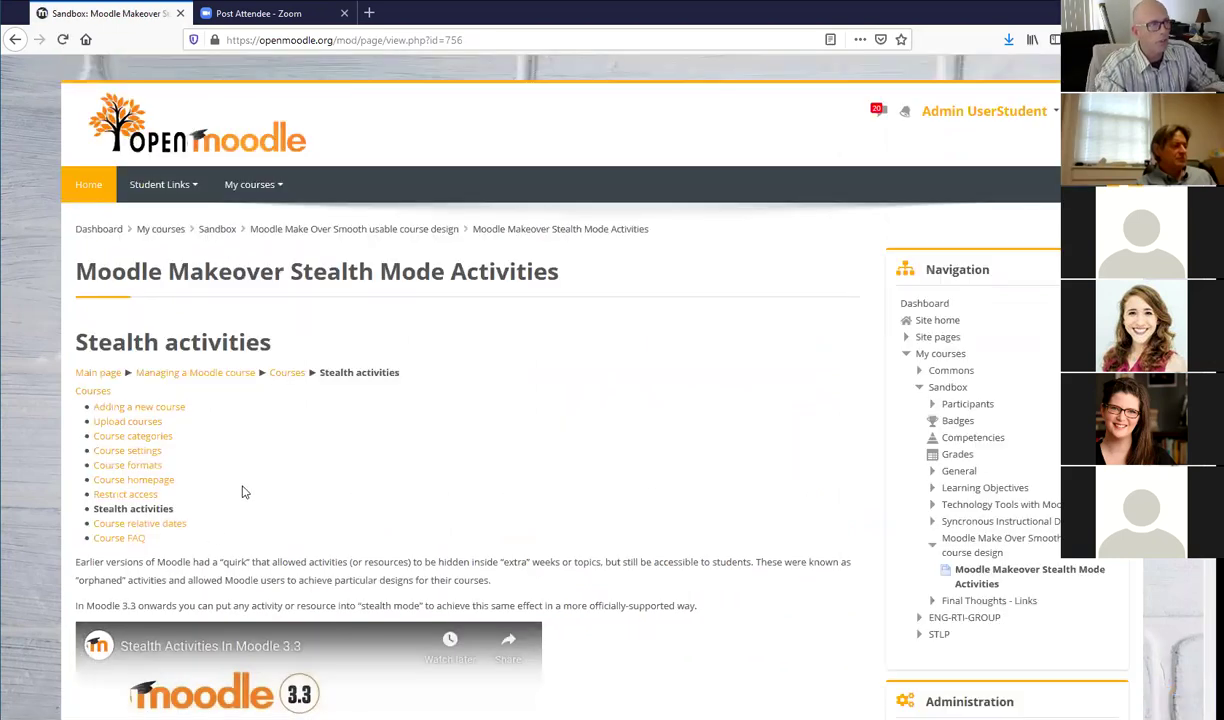
{"action": "scroll", "coordinate": [309, 430], "scroll_direction": "down", "scroll_amount": 4}
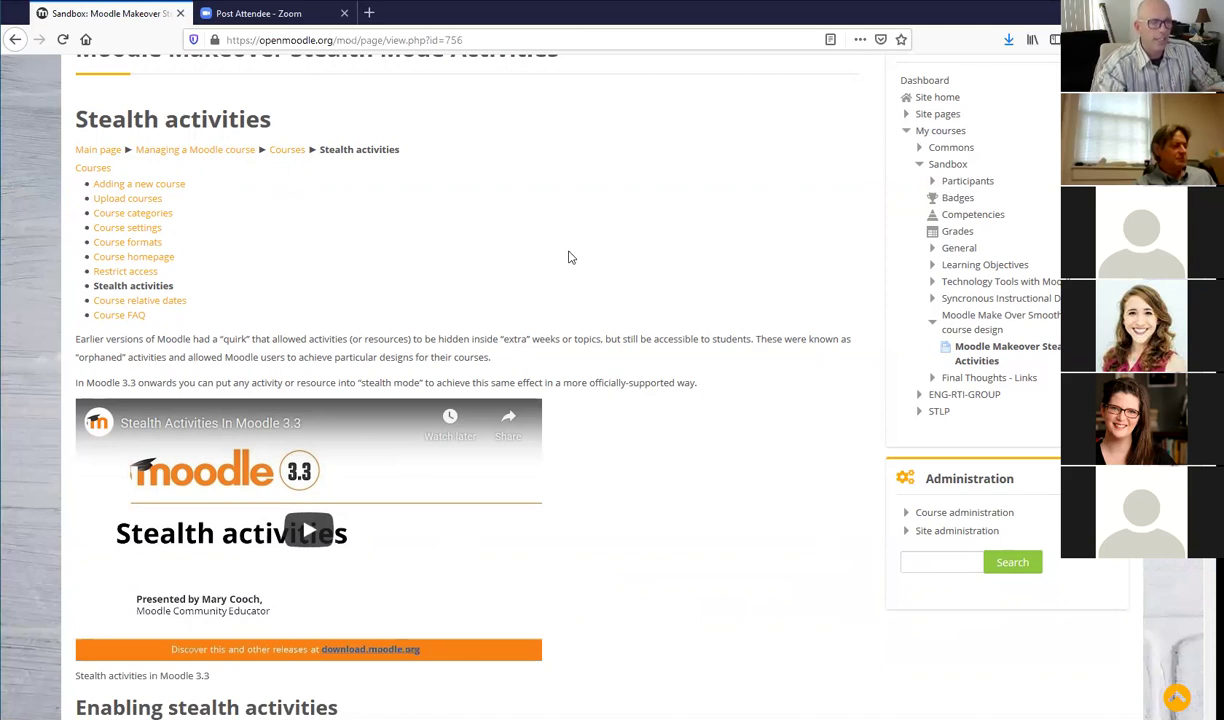
{"action": "scroll", "coordinate": [590, 281], "scroll_direction": "up", "scroll_amount": 3}
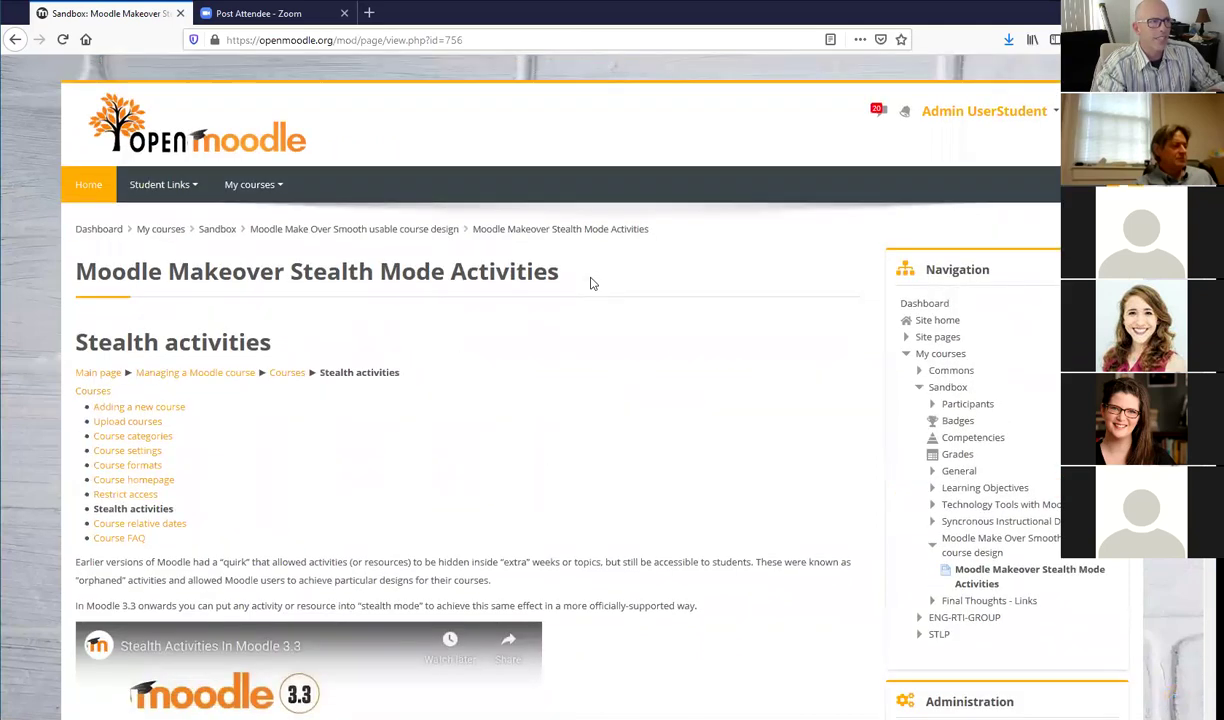
- Go back to the Sandbox course page and switch from the Student role to the normal admin role
{"action": "left_click", "coordinate": [220, 229]}
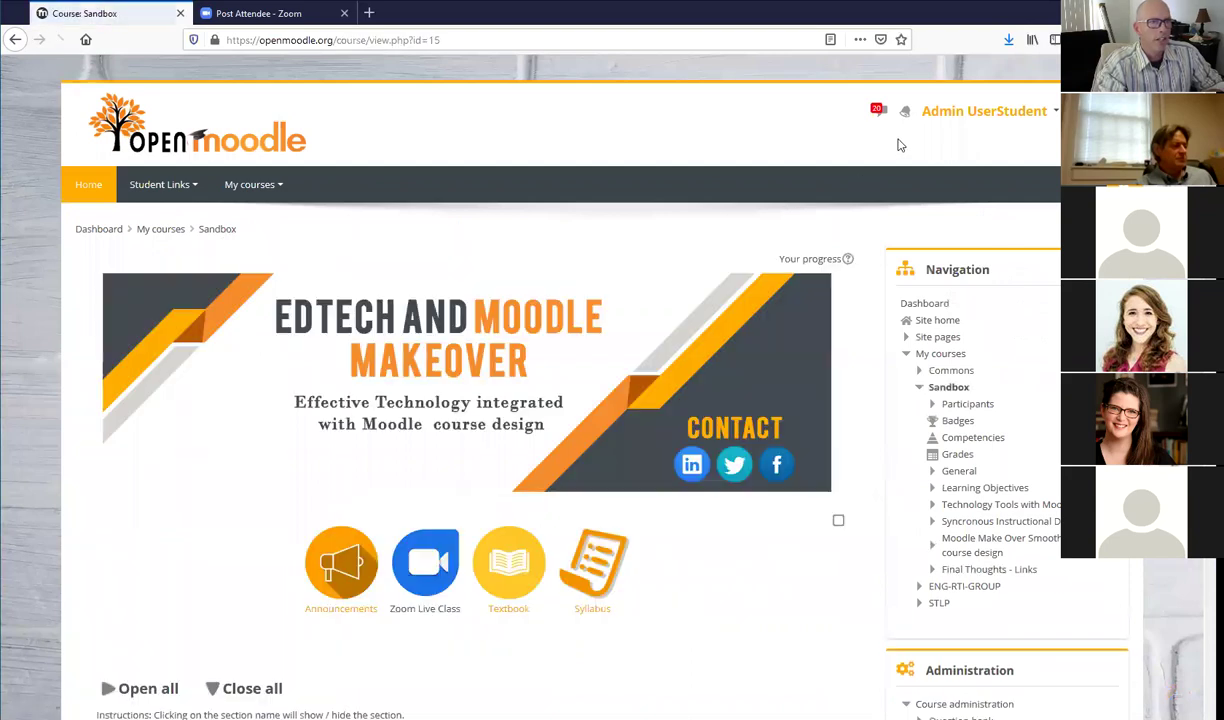
{"action": "left_click", "coordinate": [952, 118]}
{"action": "left_click", "coordinate": [962, 268]}
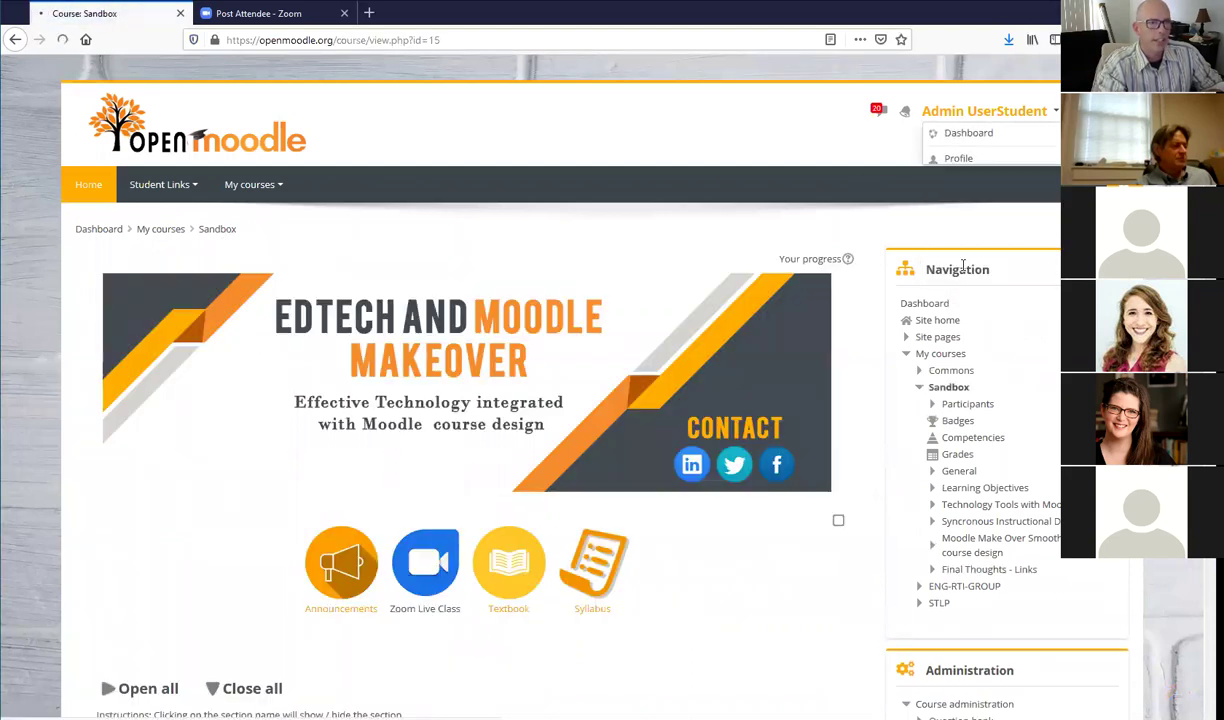
- Examine which activities in each course section are marked "Available but not shown on course page" in the admin view
{"action": "scroll", "coordinate": [680, 310], "scroll_direction": "down", "scroll_amount": 5}
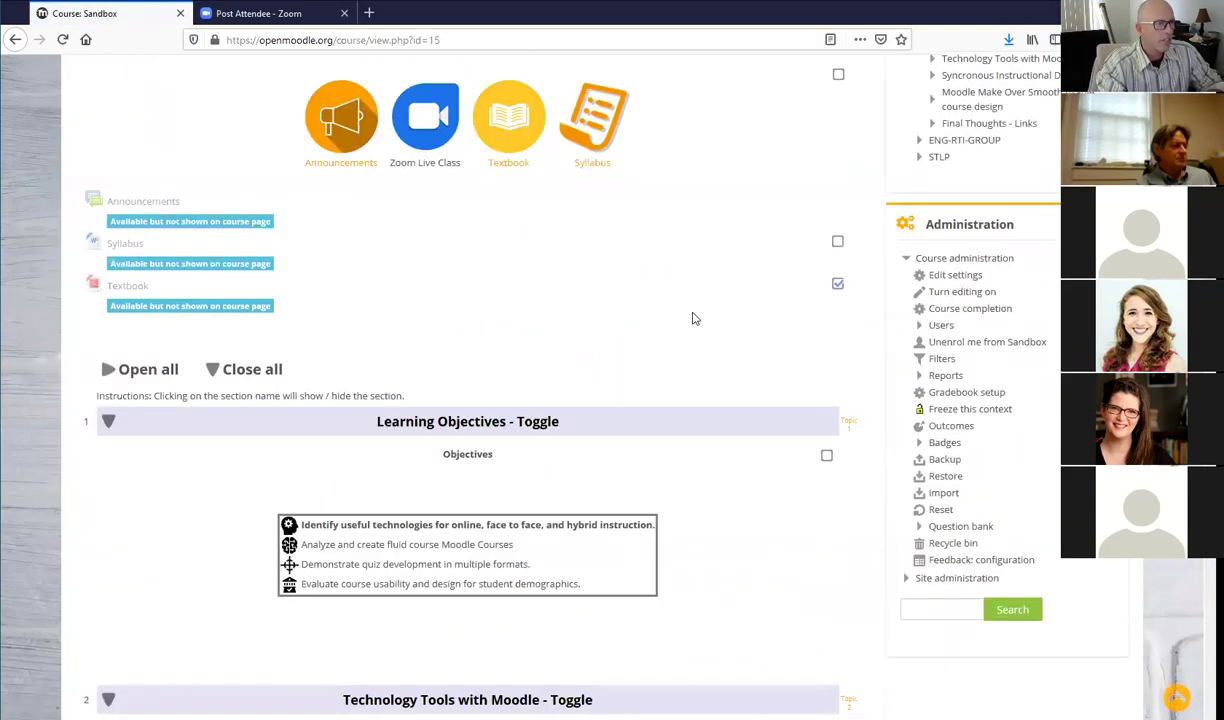
{"action": "scroll", "coordinate": [193, 393], "scroll_direction": "up", "scroll_amount": 2}
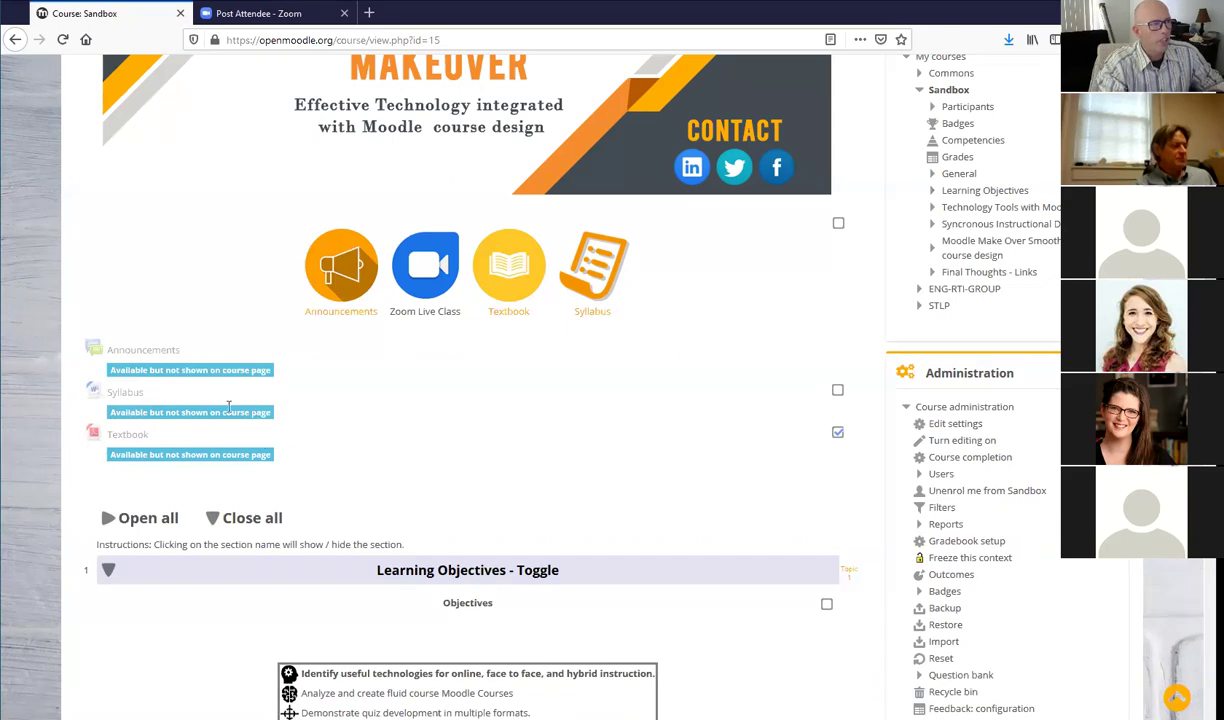
{"action": "scroll", "coordinate": [355, 360], "scroll_direction": "down", "scroll_amount": 10}
{"action": "scroll", "coordinate": [358, 358], "scroll_direction": "down", "scroll_amount": 5}
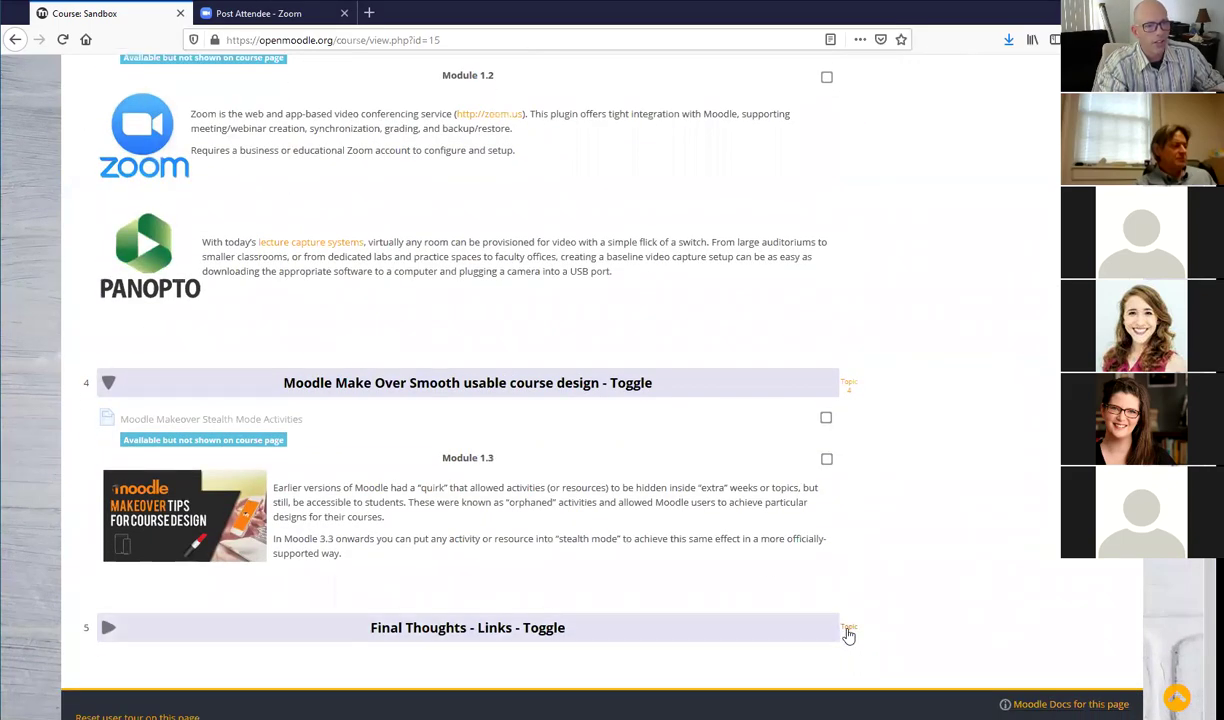
{"action": "scroll", "coordinate": [792, 577], "scroll_direction": "up", "scroll_amount": 12}
{"action": "scroll", "coordinate": [795, 572], "scroll_direction": "up", "scroll_amount": 8}
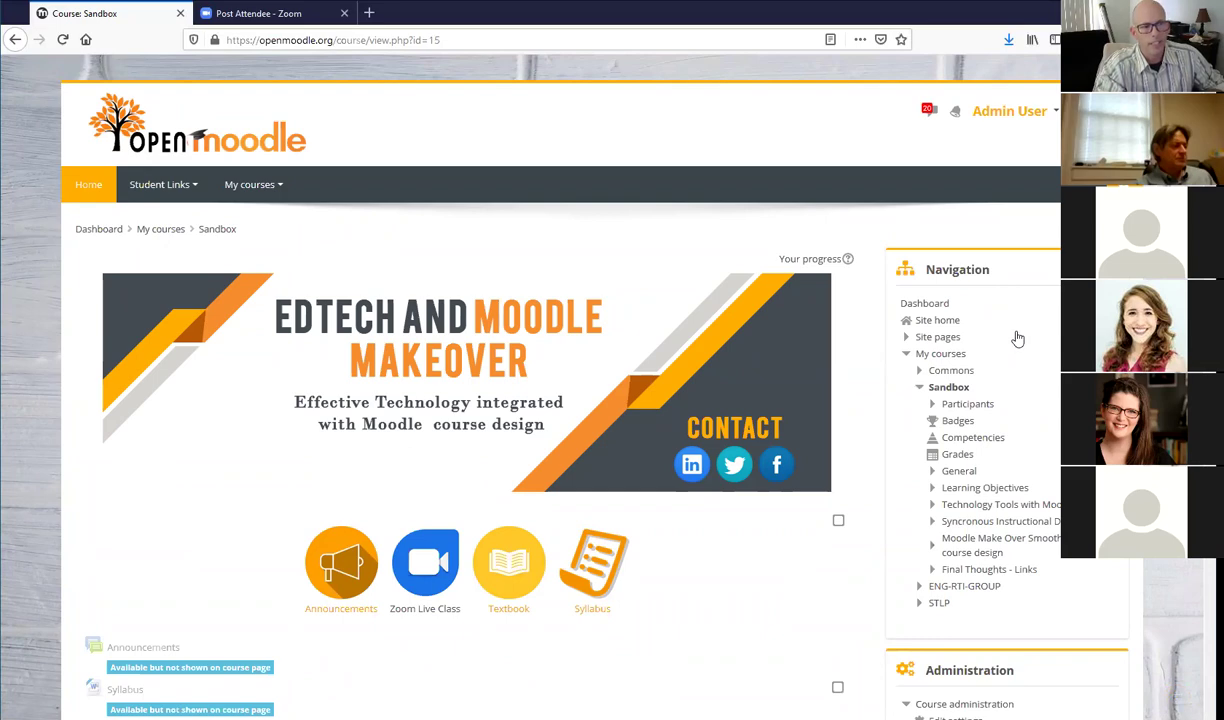
{"action": "scroll", "coordinate": [933, 503], "scroll_direction": "down", "scroll_amount": 3}
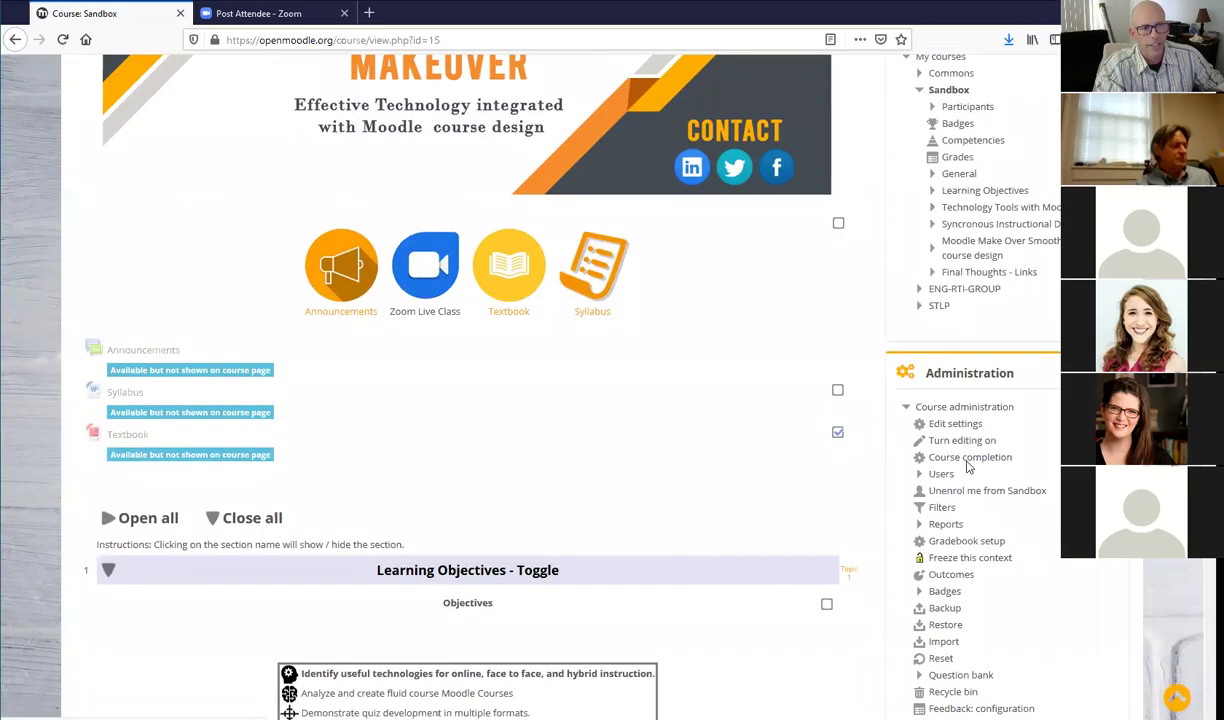
{"action": "scroll", "coordinate": [975, 435], "scroll_direction": "up", "scroll_amount": 3}
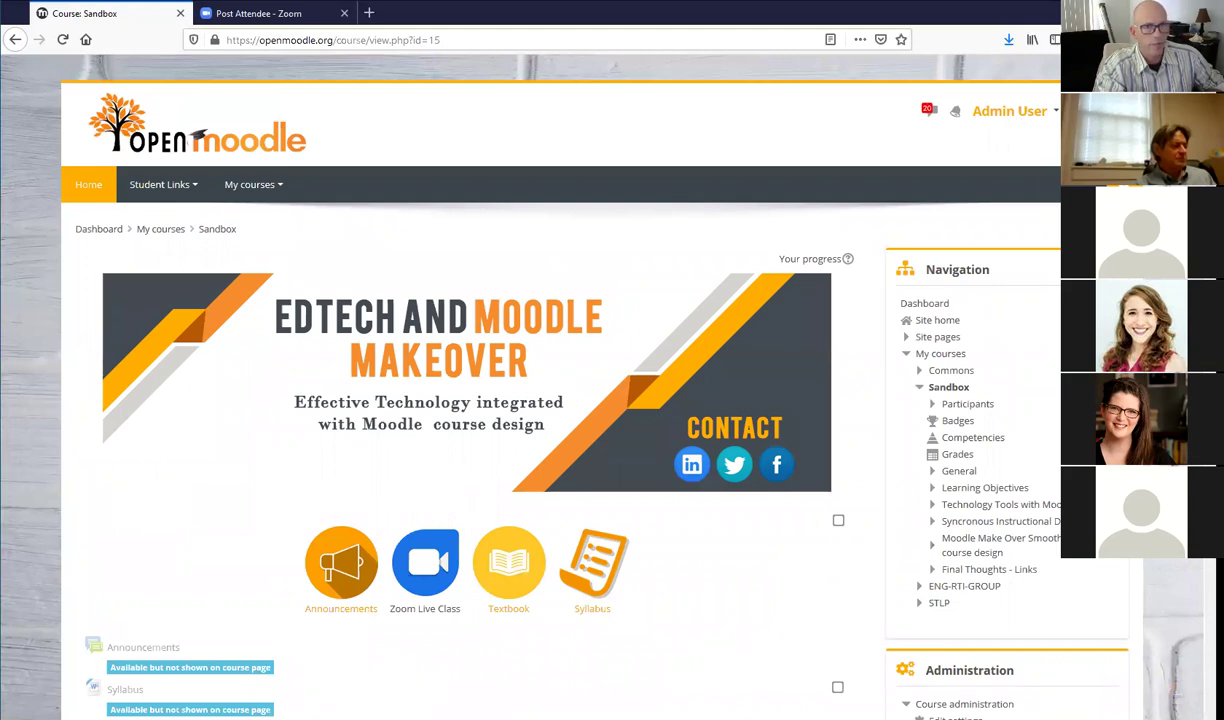
- Turn editing on for the Sandbox course and look over the stealth activities in its opening section
{"action": "left_click", "coordinate": [1040, 277]}
{"action": "scroll", "coordinate": [697, 267], "scroll_direction": "down", "scroll_amount": 8}
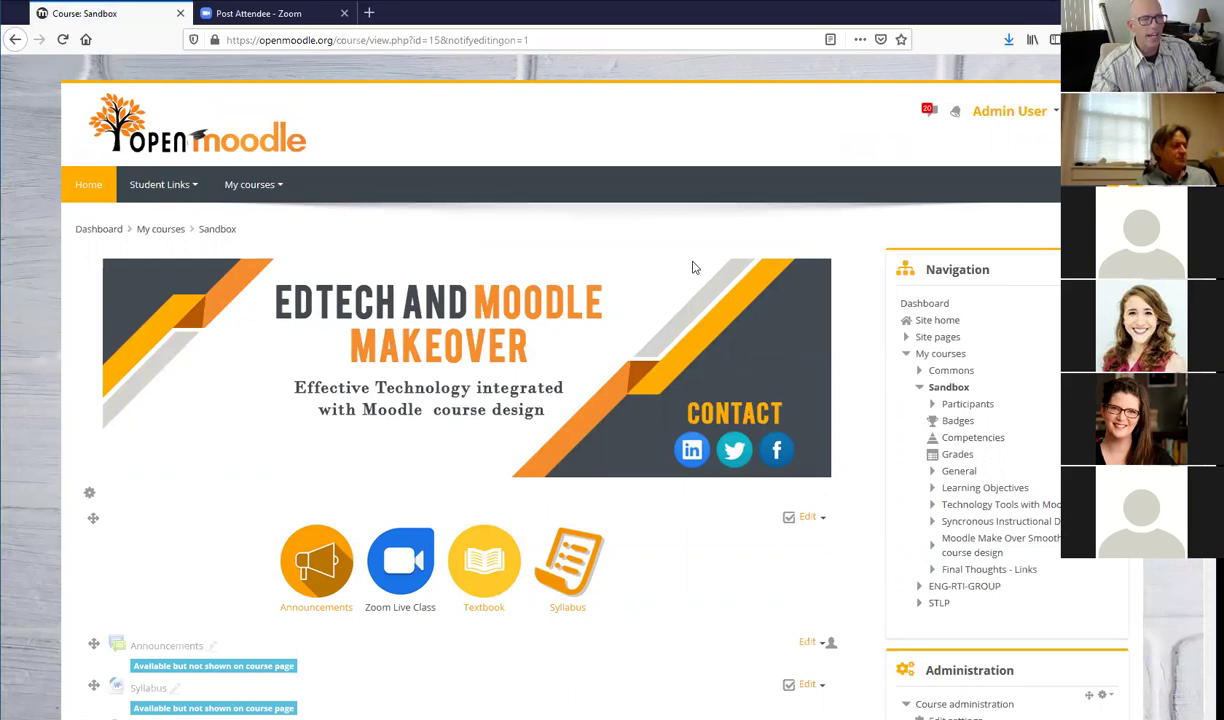
{"action": "scroll", "coordinate": [683, 265], "scroll_direction": "down", "scroll_amount": 5}
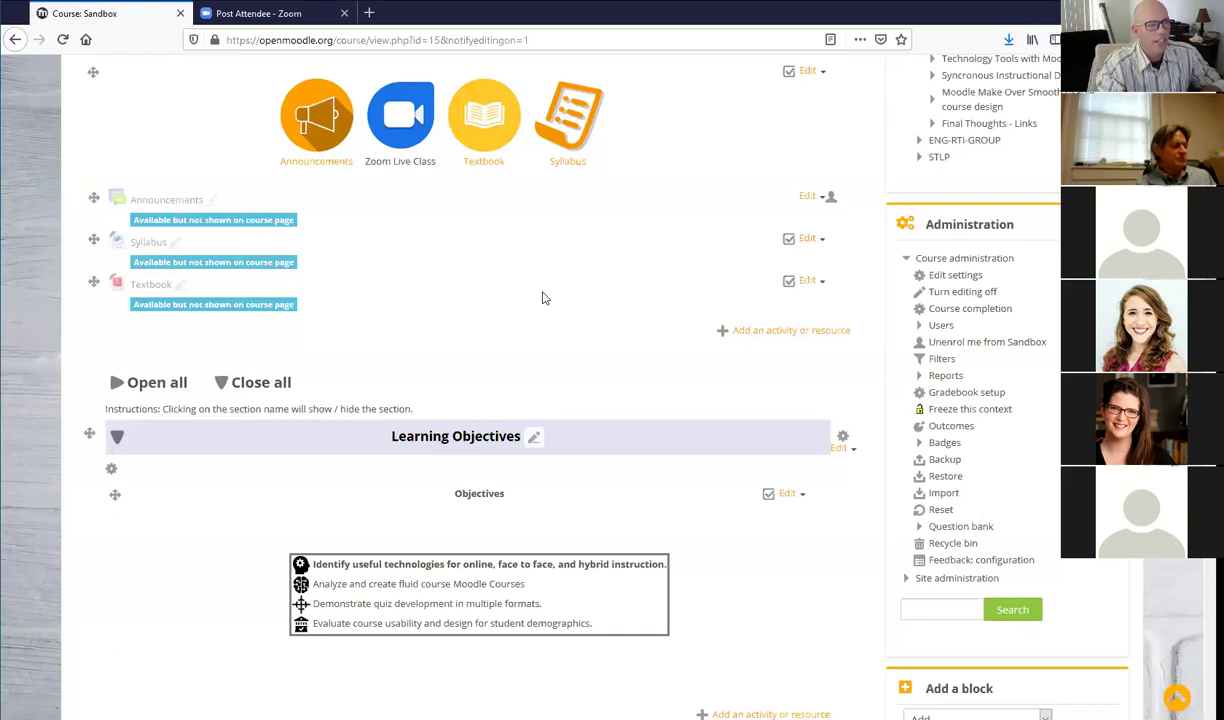
{"action": "scroll", "coordinate": [543, 298], "scroll_direction": "down", "scroll_amount": 1}
{"action": "scroll", "coordinate": [544, 298], "scroll_direction": "up", "scroll_amount": 2}
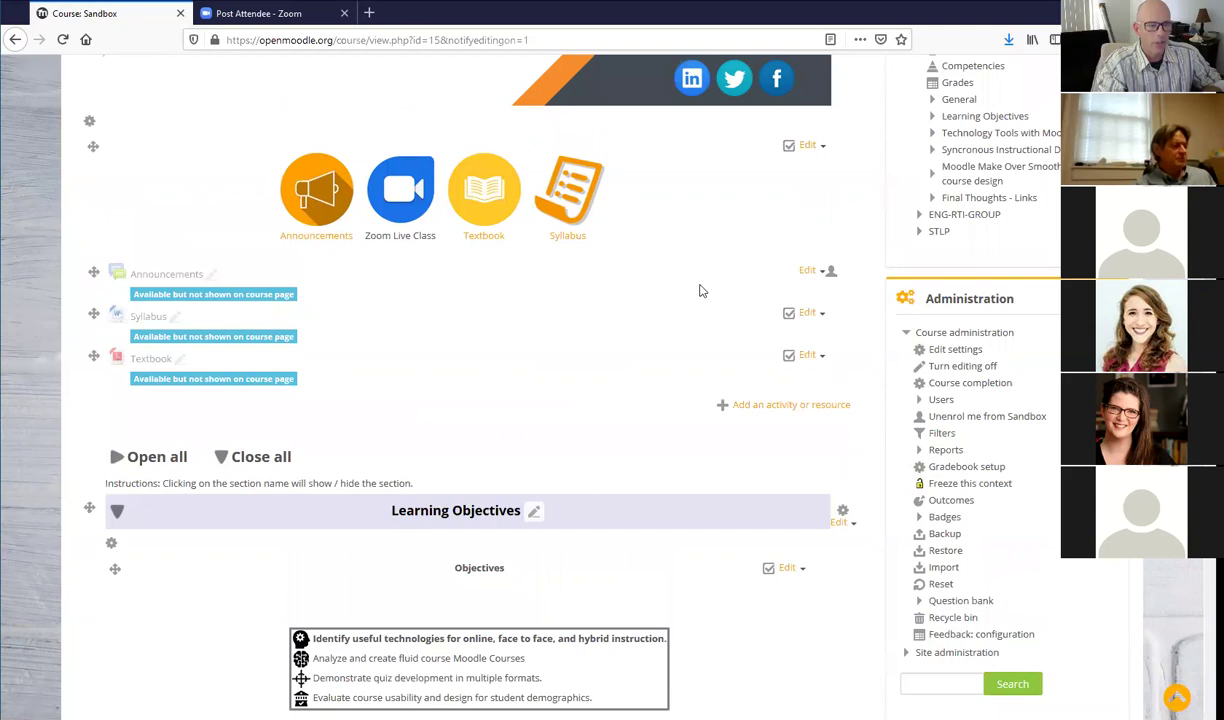
- Open the Syllabus file's settings in the opening section and examine the Availability choices under Common module settings
{"action": "left_click", "coordinate": [812, 313]}
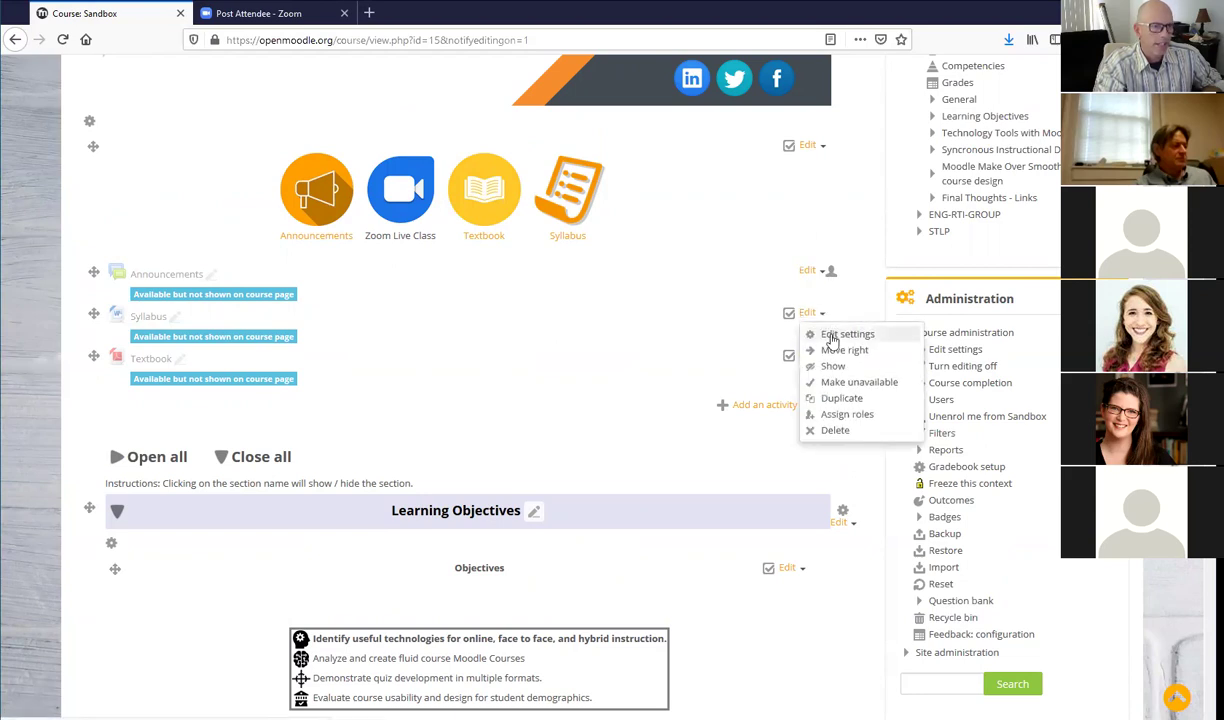
{"action": "left_click", "coordinate": [831, 336]}
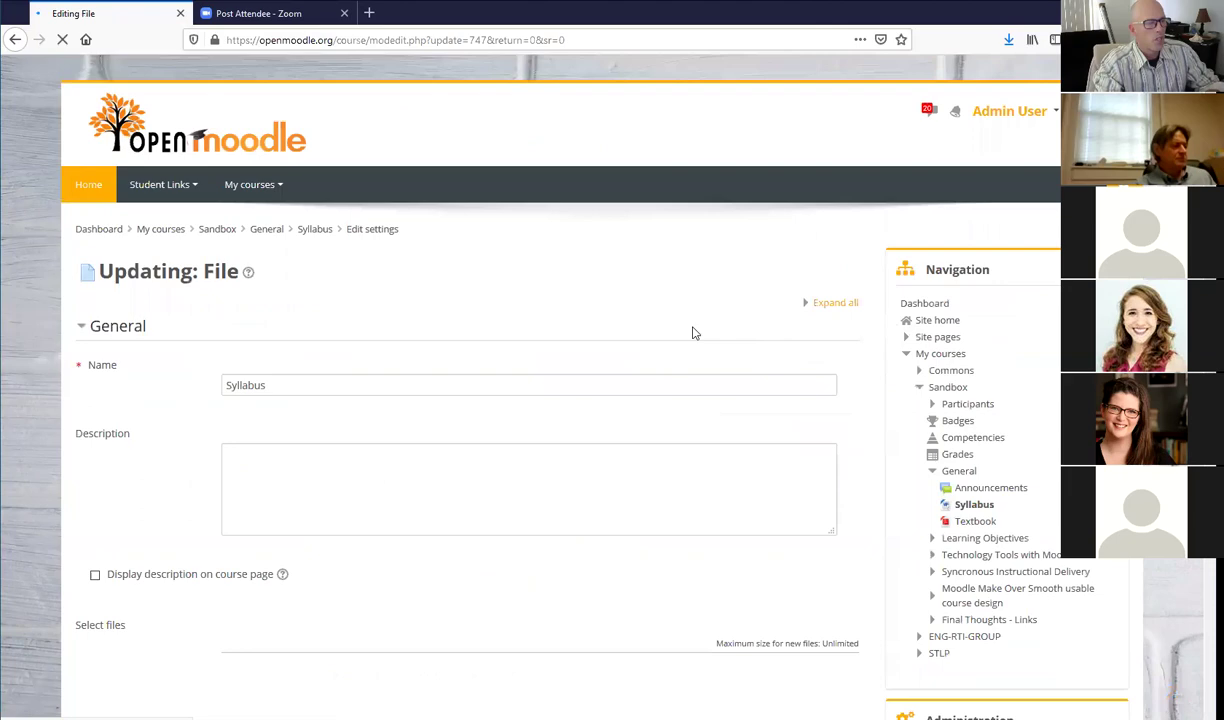
{"action": "scroll", "coordinate": [691, 330], "scroll_direction": "down", "scroll_amount": 5}
{"action": "scroll", "coordinate": [691, 324], "scroll_direction": "down", "scroll_amount": 2}
{"action": "scroll", "coordinate": [691, 324], "scroll_direction": "up", "scroll_amount": 6}
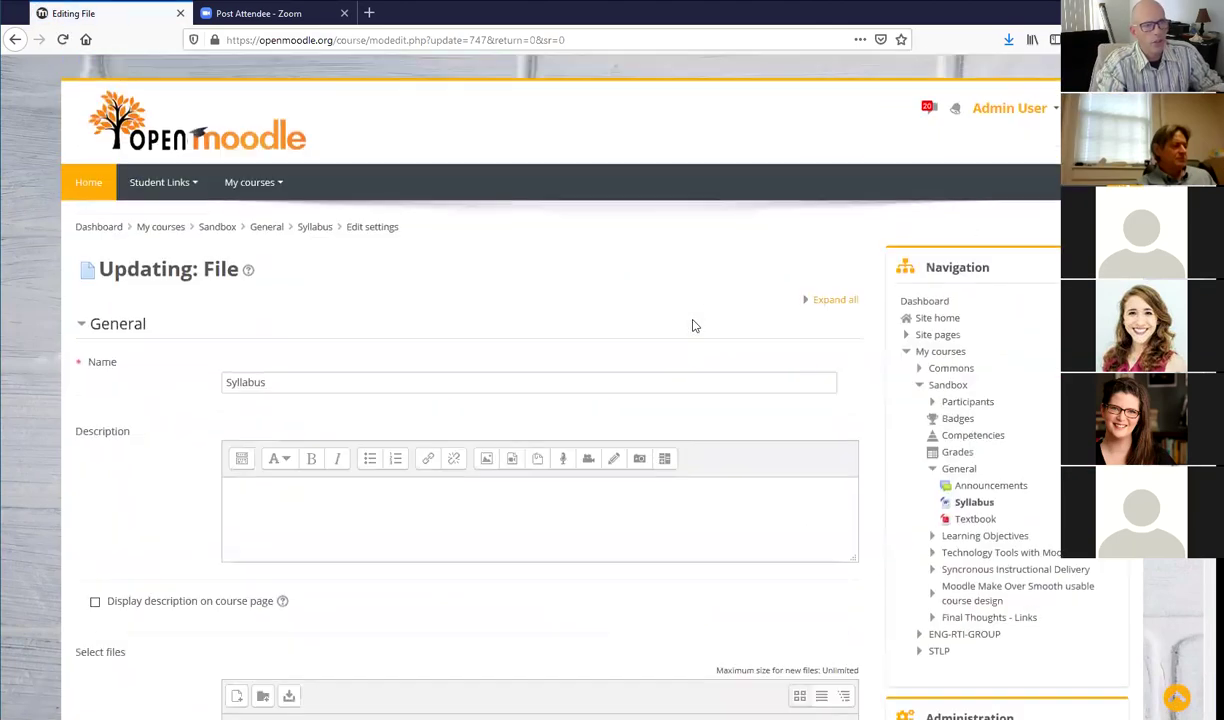
{"action": "scroll", "coordinate": [593, 290], "scroll_direction": "down", "scroll_amount": 10}
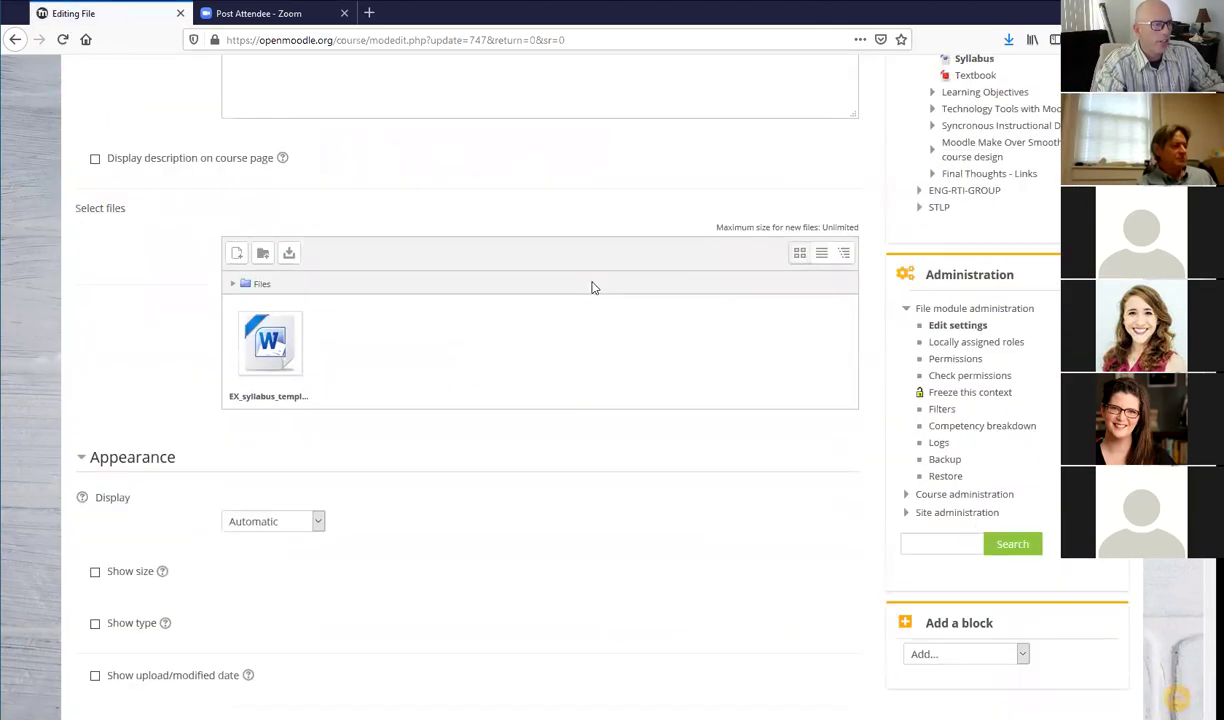
{"action": "scroll", "coordinate": [597, 281], "scroll_direction": "down", "scroll_amount": 3}
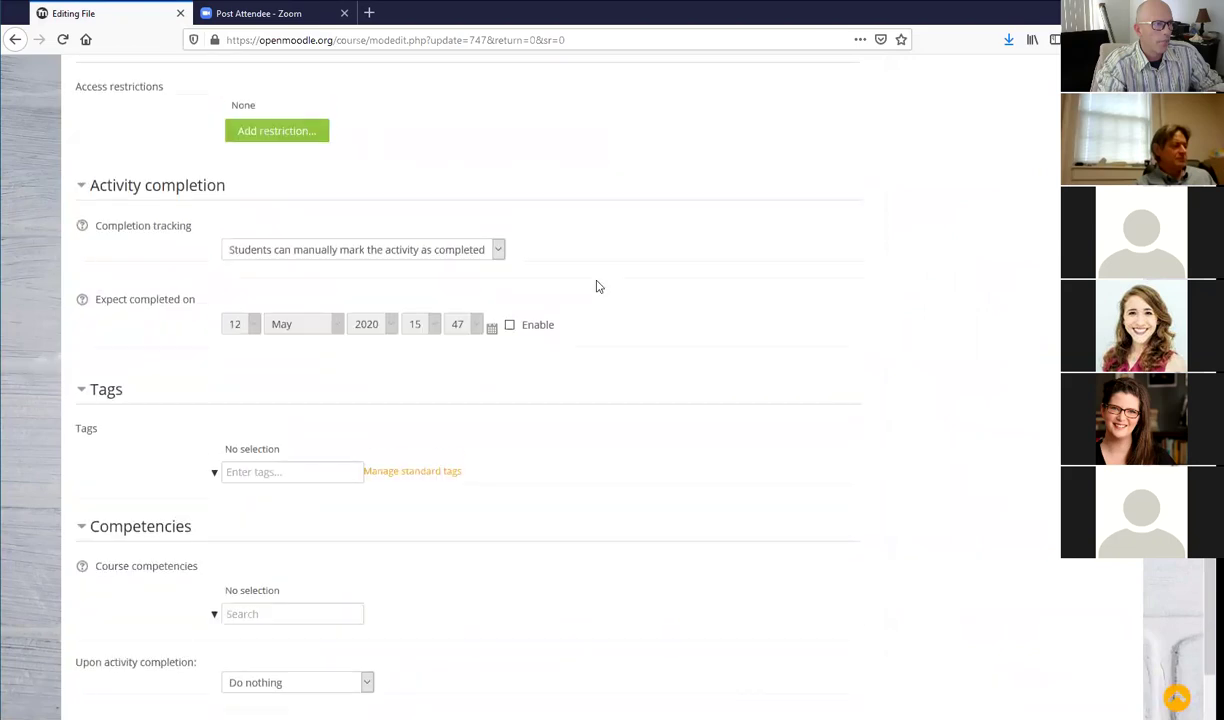
{"action": "scroll", "coordinate": [595, 284], "scroll_direction": "up", "scroll_amount": 5}
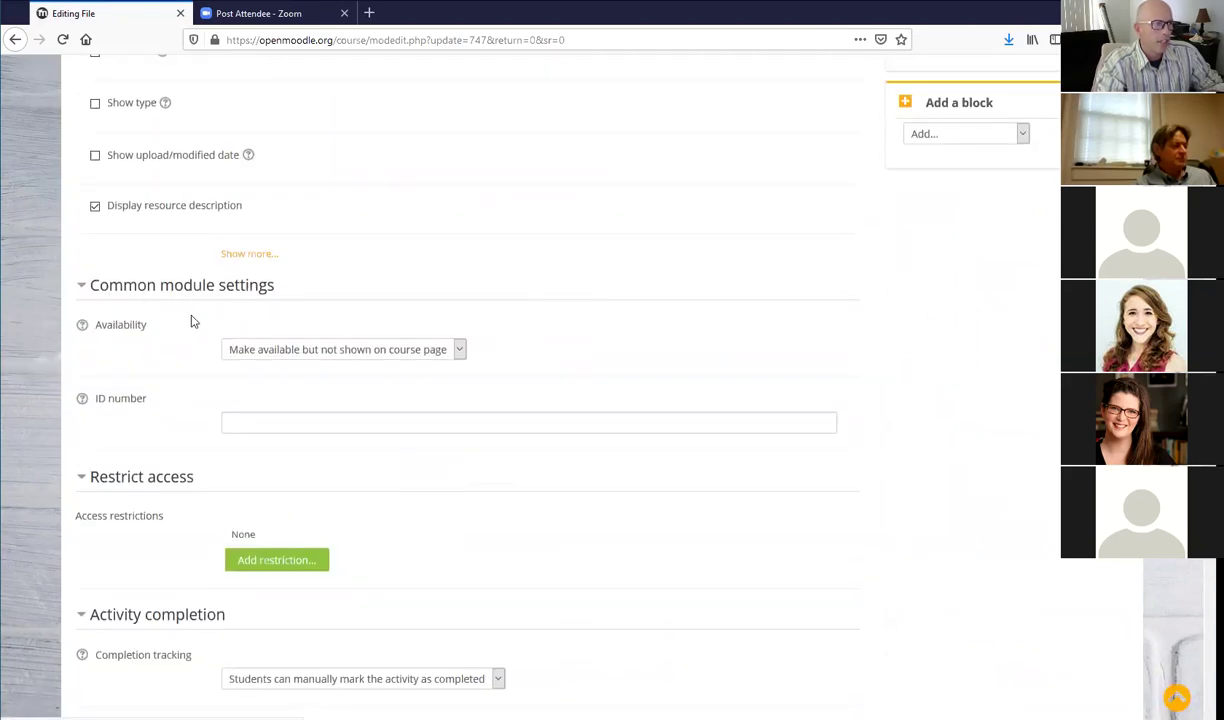
{"action": "left_click", "coordinate": [460, 352]}
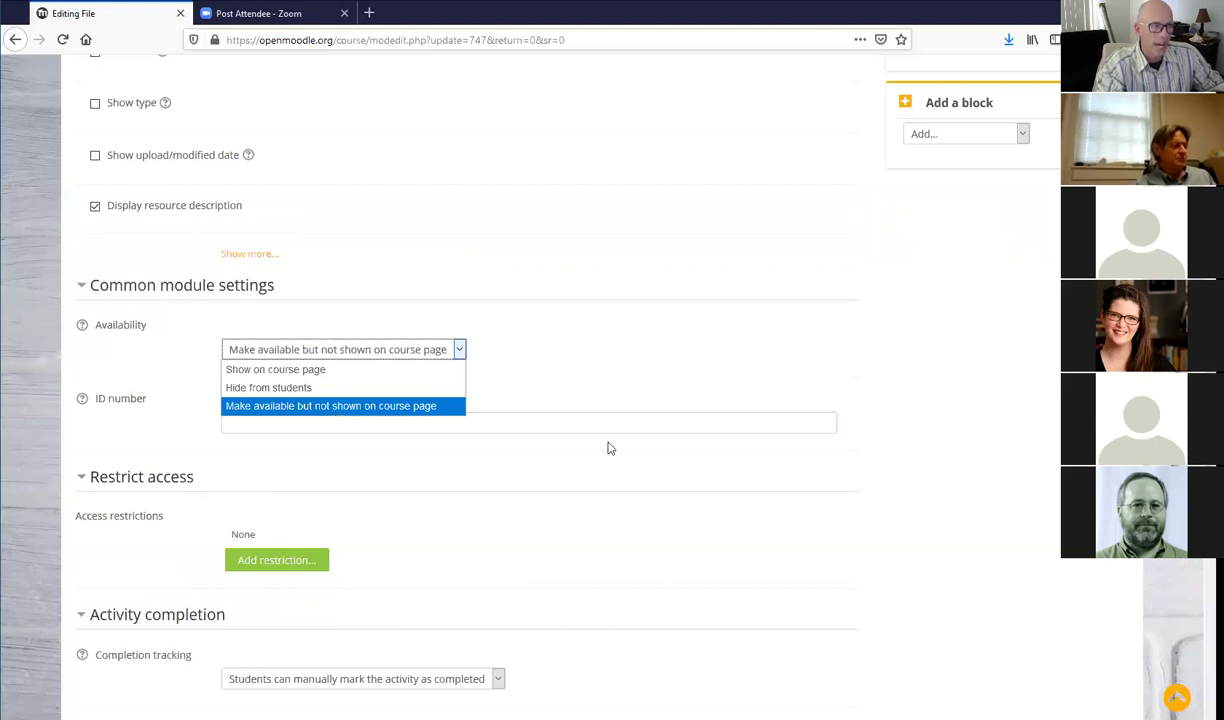
- Save and display the Syllabus file with its current settings, and return to the Sandbox course page
{"action": "scroll", "coordinate": [606, 442], "scroll_direction": "down", "scroll_amount": 5}
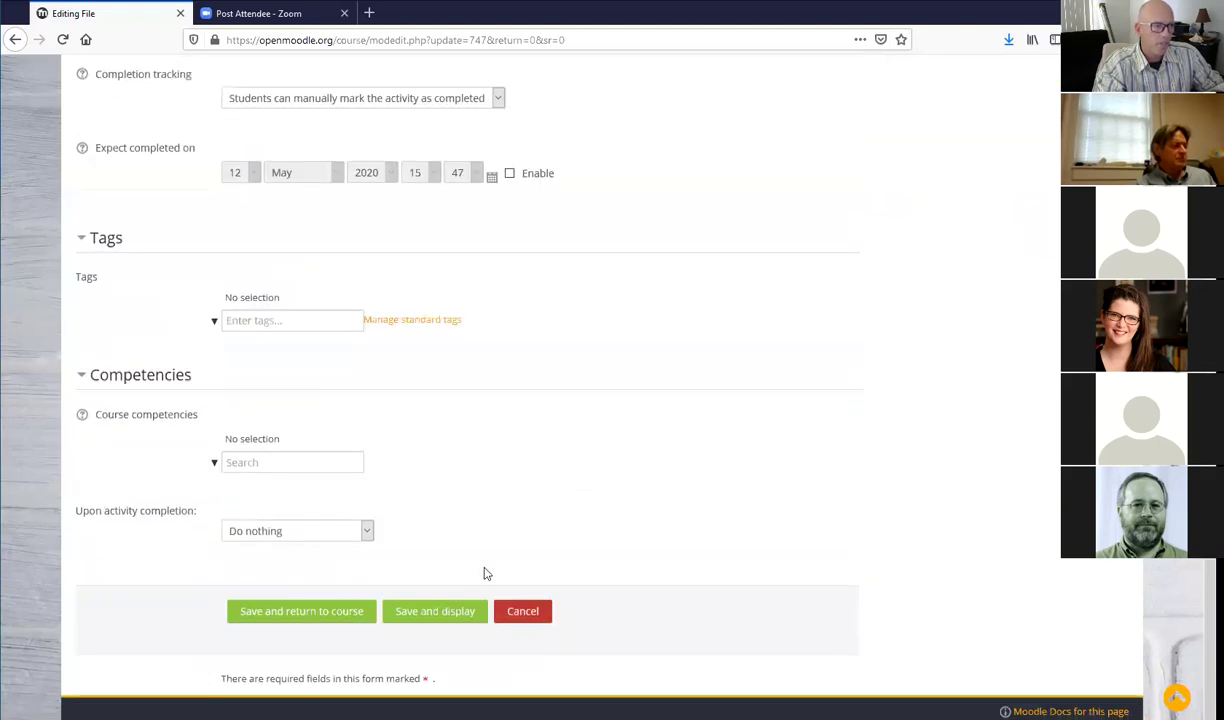
{"action": "left_click", "coordinate": [446, 612]}
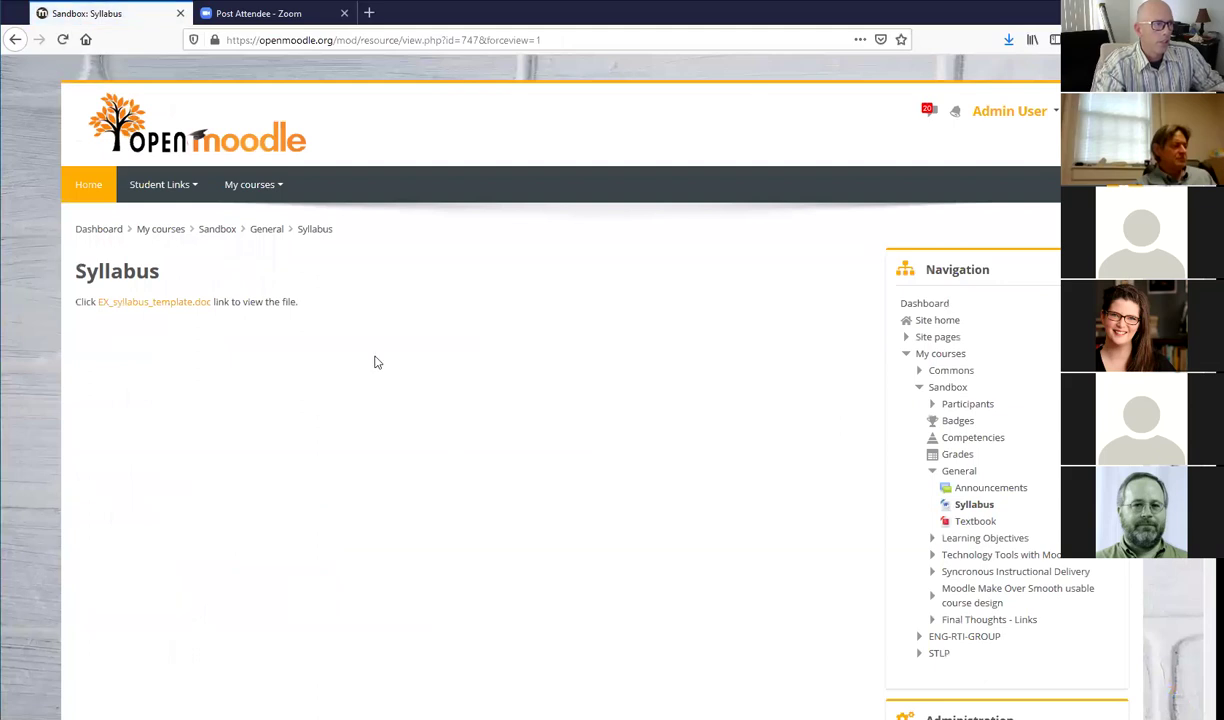
{"action": "left_click", "coordinate": [224, 231]}
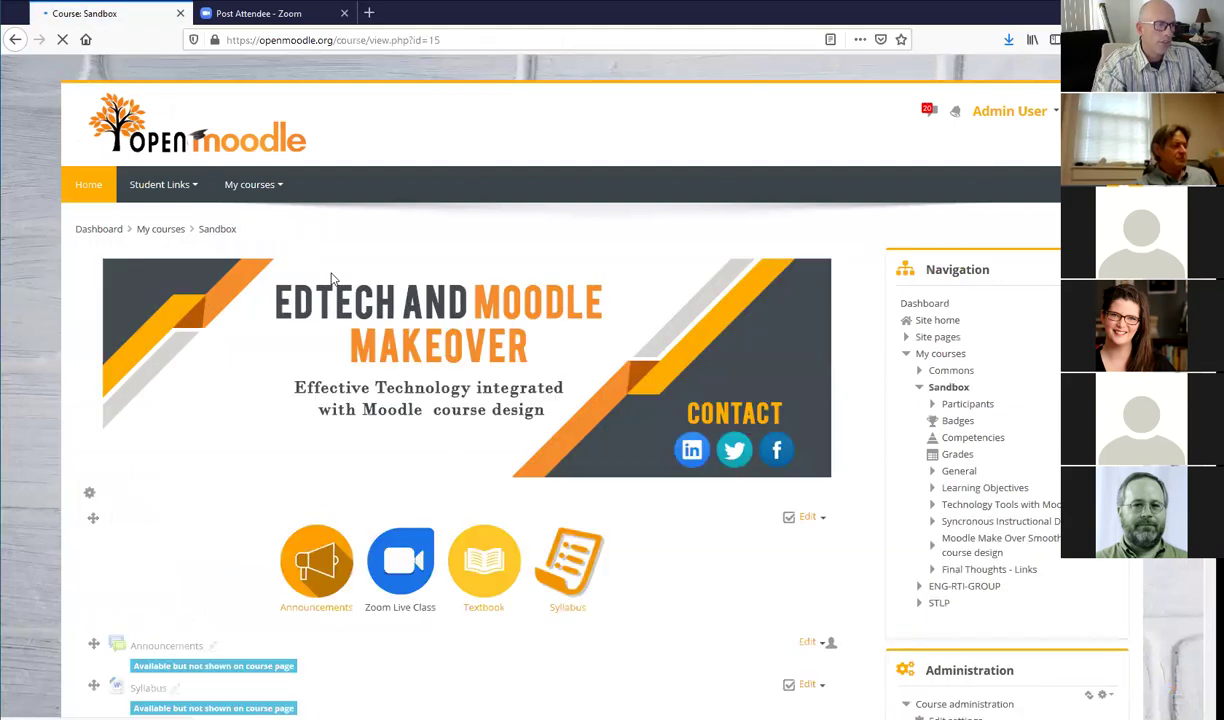
- View the link options for the Textbook file in the opening section and close them
{"action": "scroll", "coordinate": [333, 278], "scroll_direction": "down", "scroll_amount": 5}
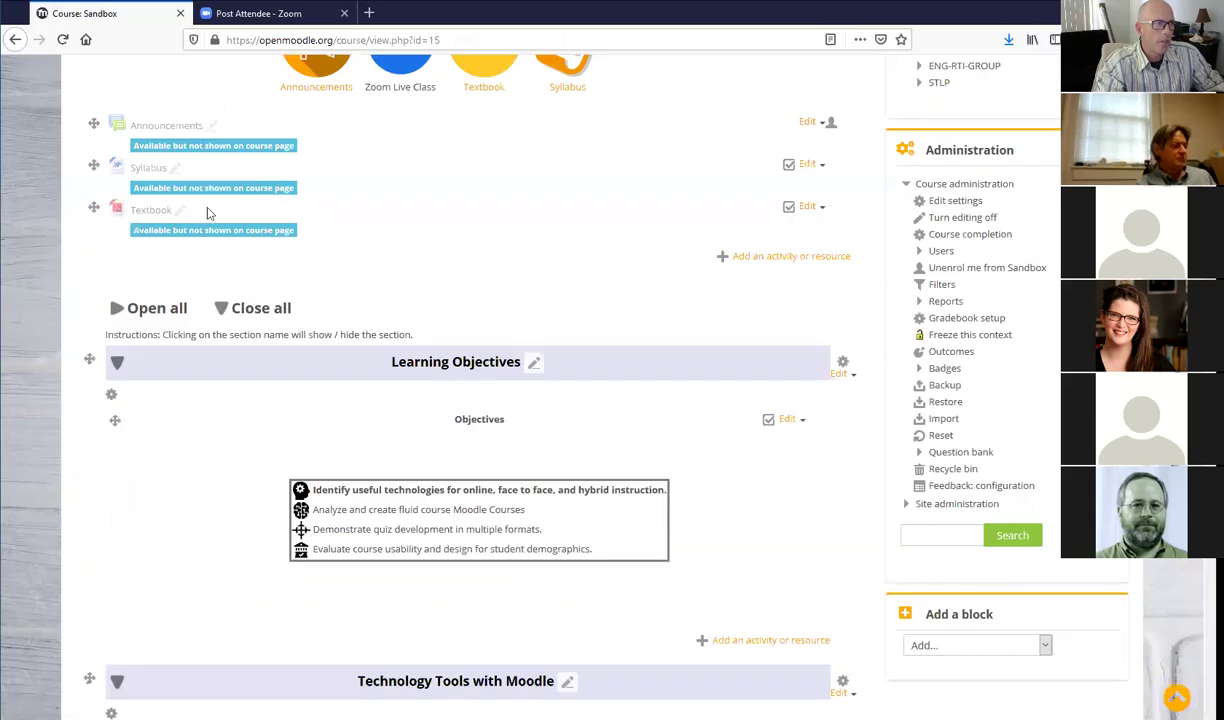
{"action": "right_click", "coordinate": [146, 220]}
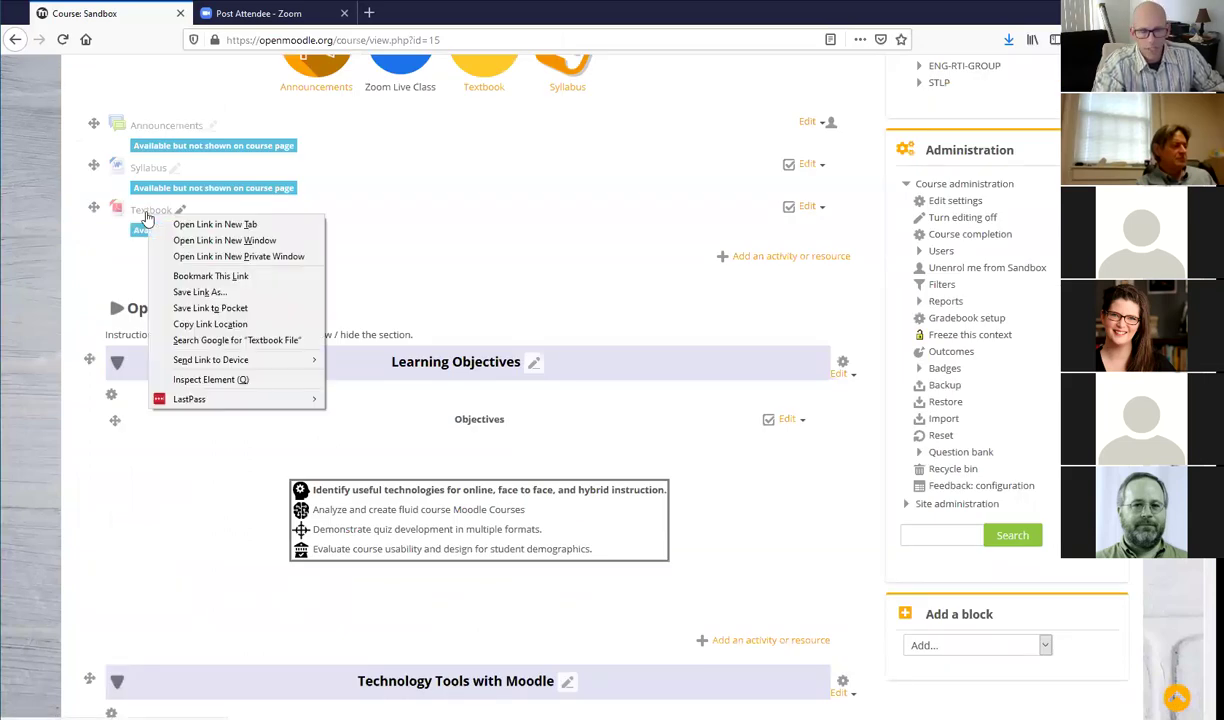
{"action": "left_click", "coordinate": [394, 324]}
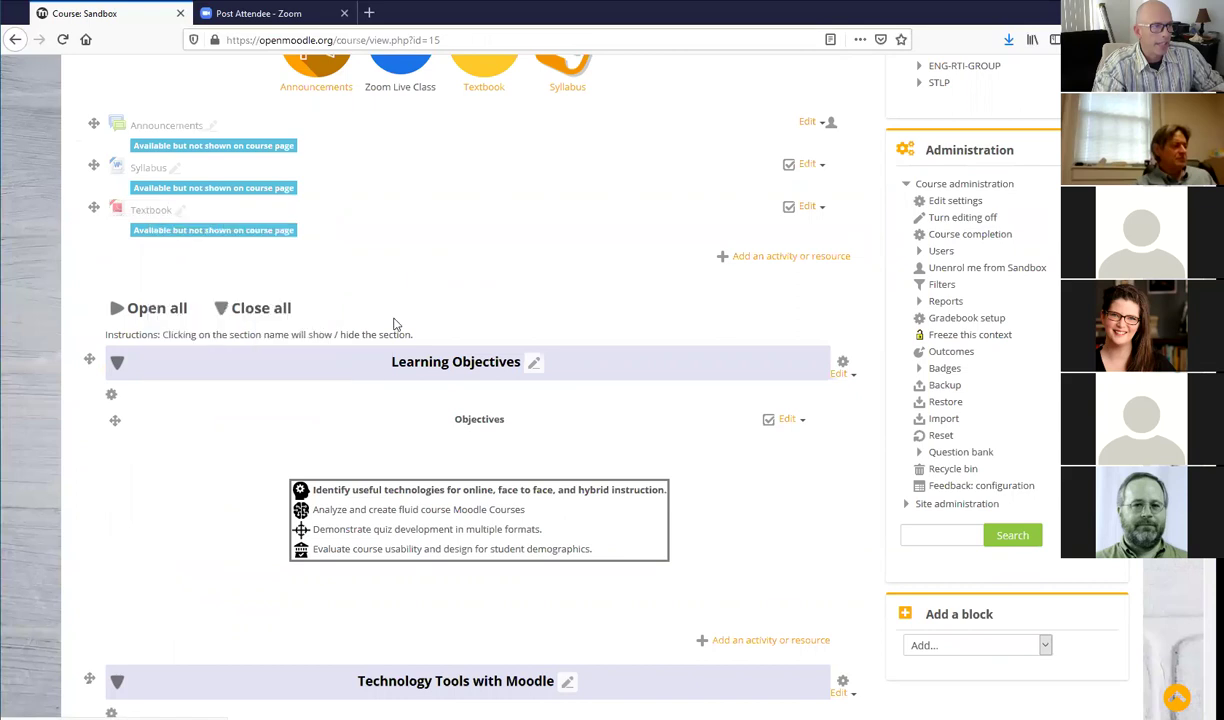
- Open the settings of the label holding the four picture links and examine its image table, the Announcements picture and the remaining setting groups
{"action": "scroll", "coordinate": [400, 324], "scroll_direction": "up", "scroll_amount": 3}
{"action": "left_click", "coordinate": [816, 295]}
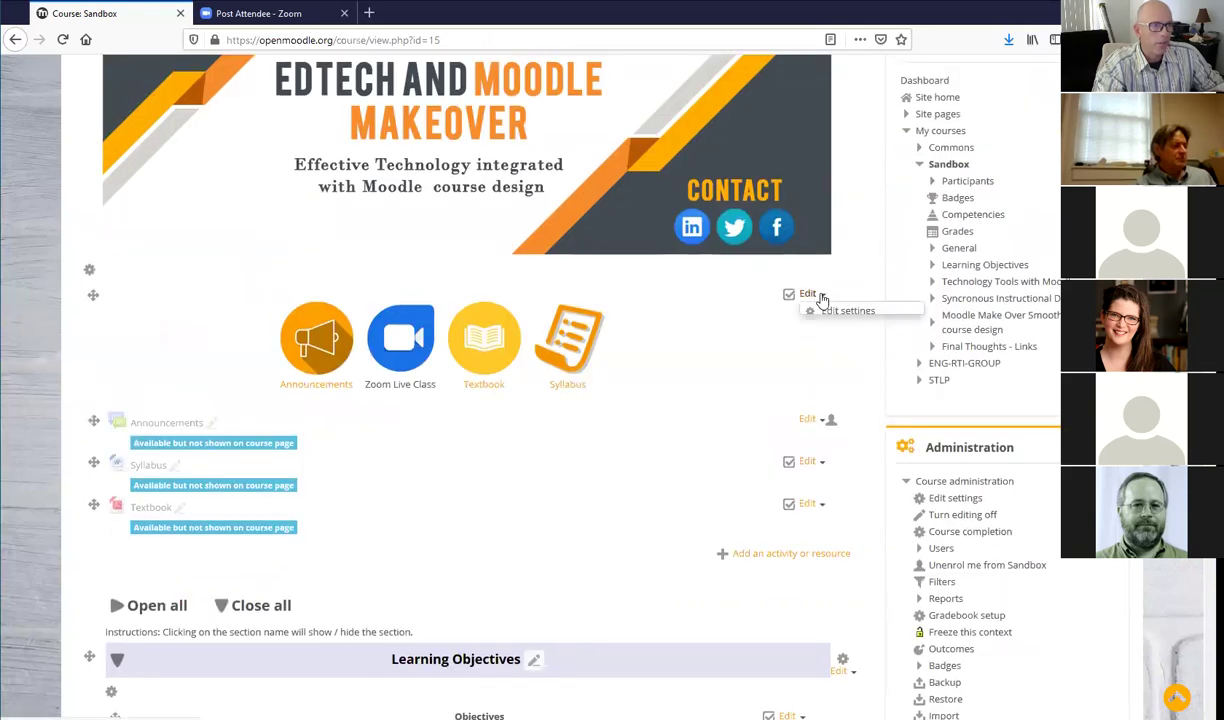
{"action": "left_click", "coordinate": [821, 313]}
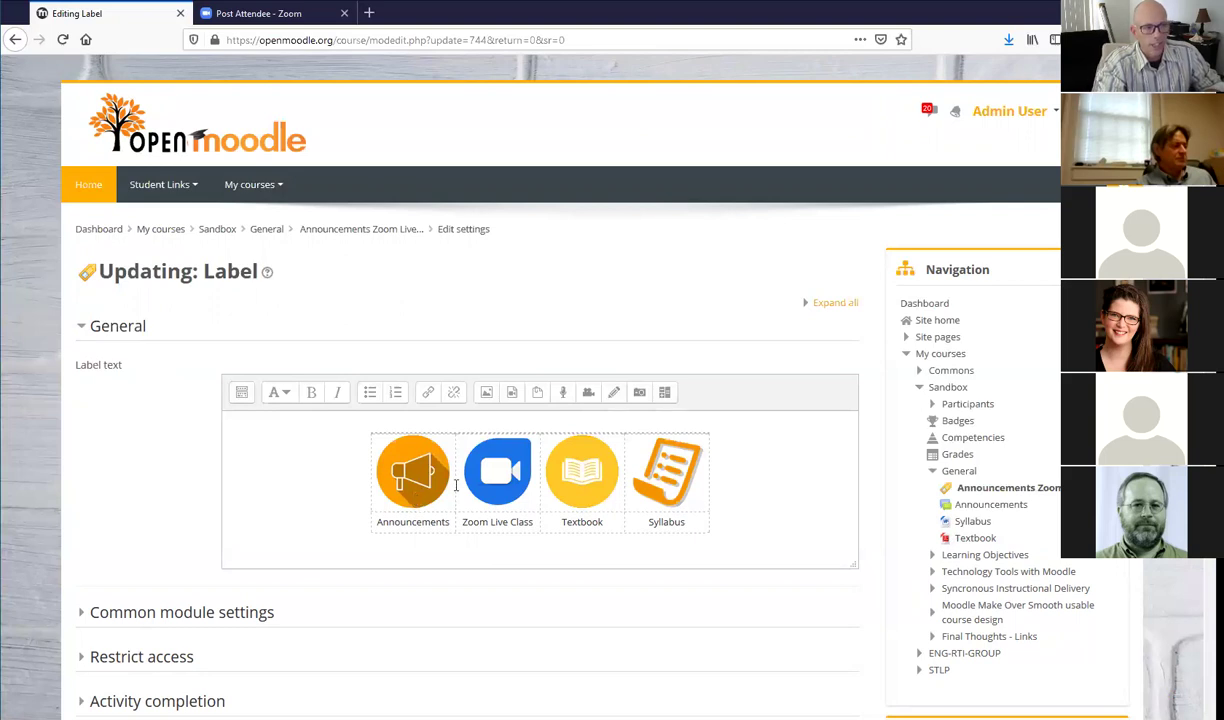
{"action": "left_click", "coordinate": [415, 488]}
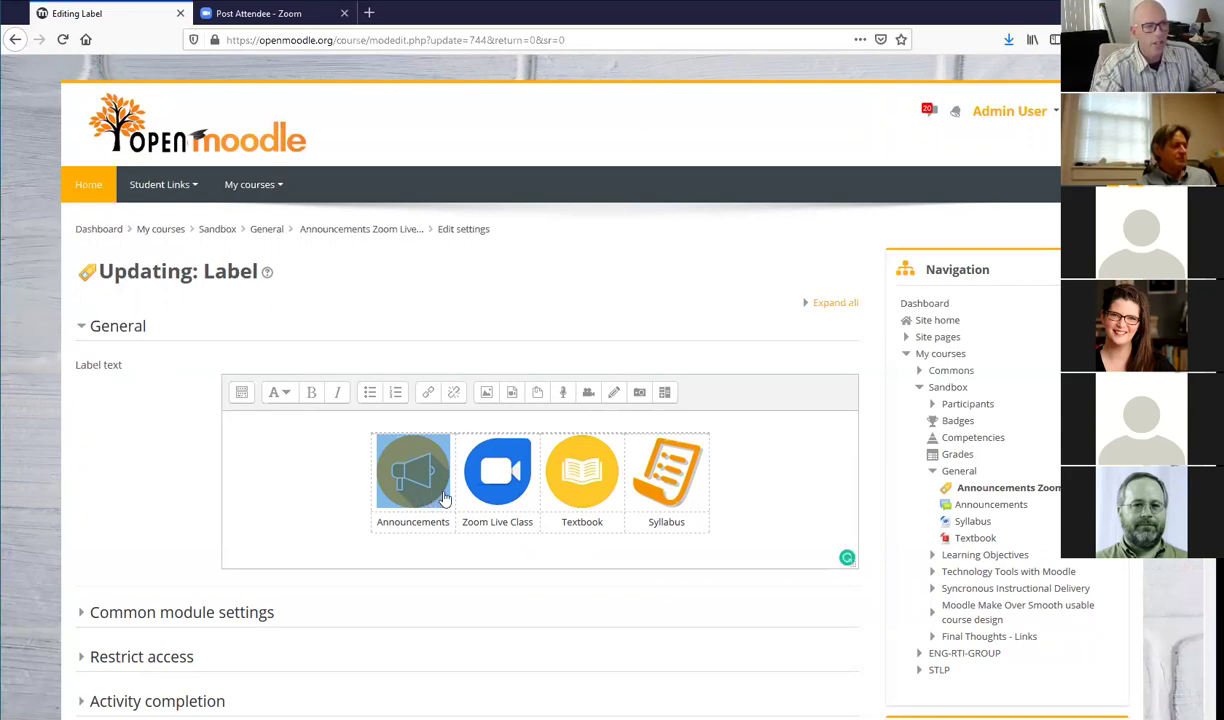
{"action": "left_click", "coordinate": [740, 490]}
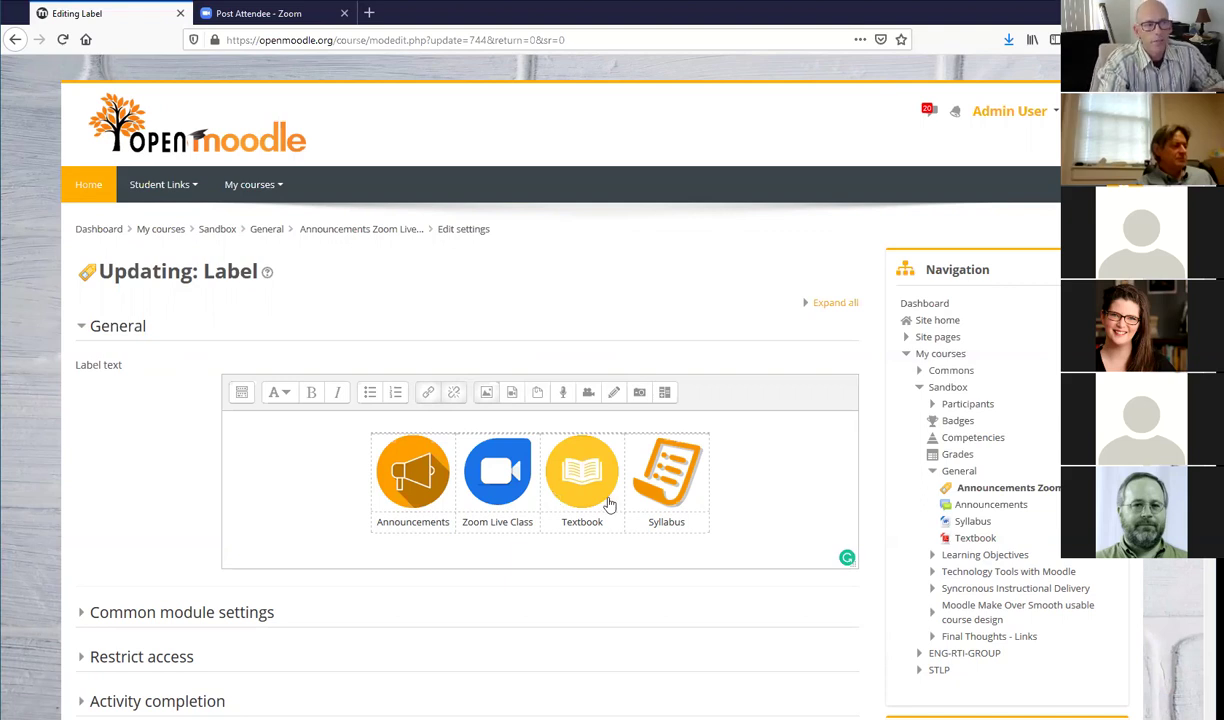
{"action": "scroll", "coordinate": [660, 453], "scroll_direction": "down", "scroll_amount": 1}
{"action": "scroll", "coordinate": [660, 453], "scroll_direction": "down", "scroll_amount": 5}
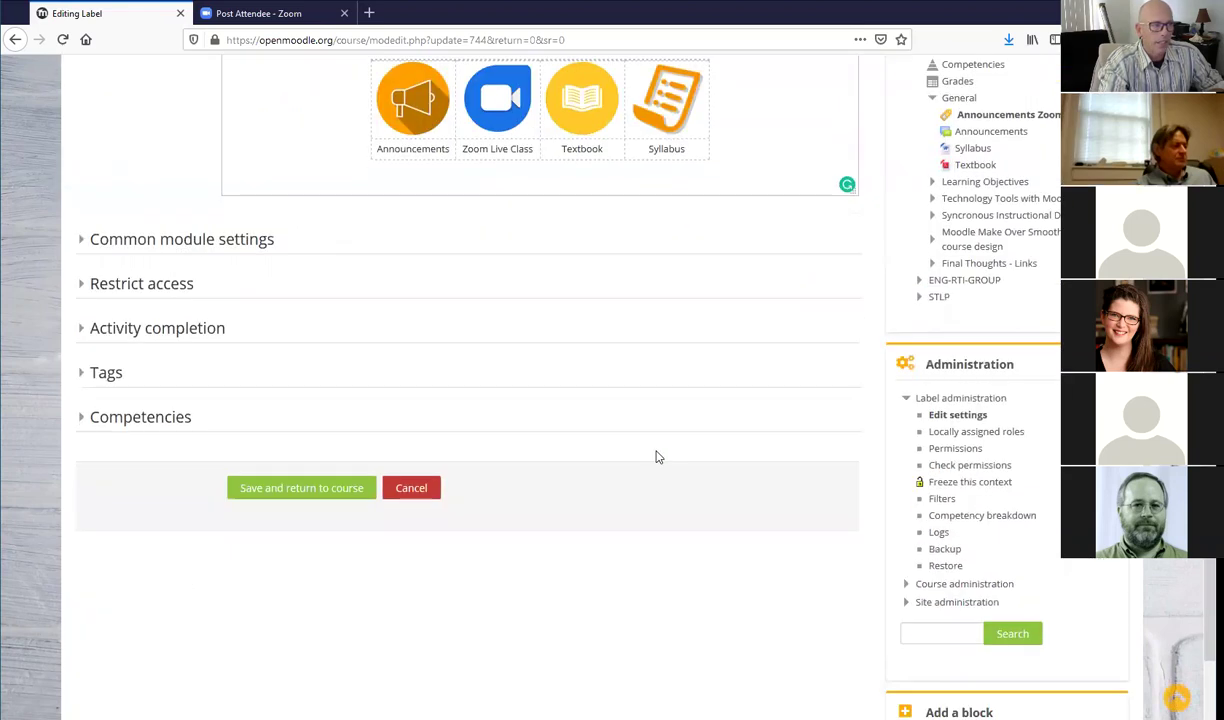